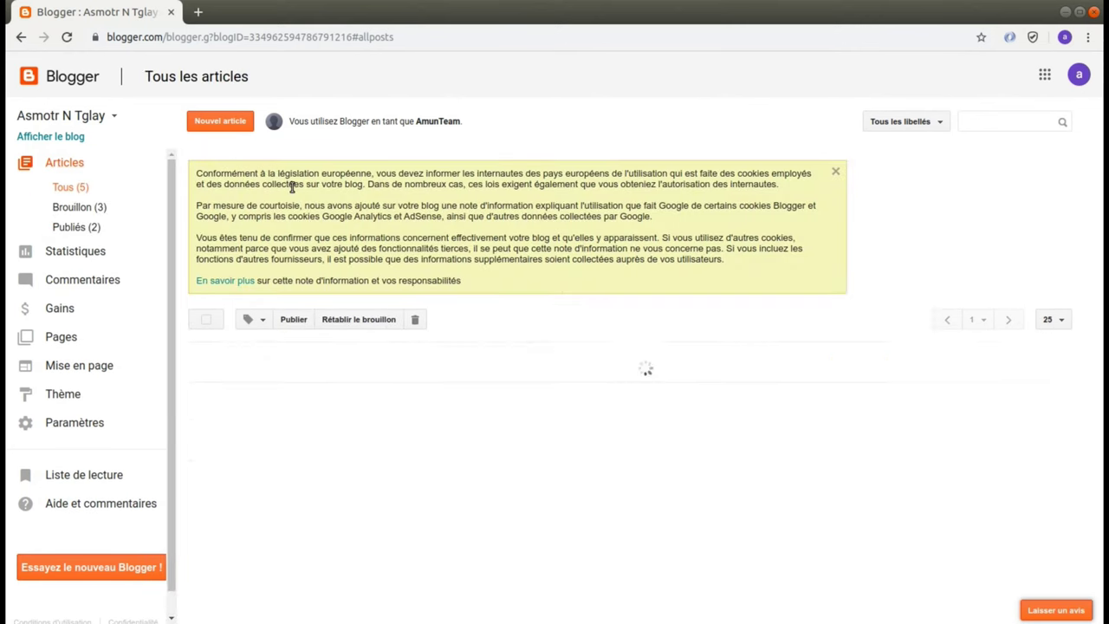
# Step: Start creating a new blog and give it the title "HOW TO DO IT"
pyautogui.click(115, 118)
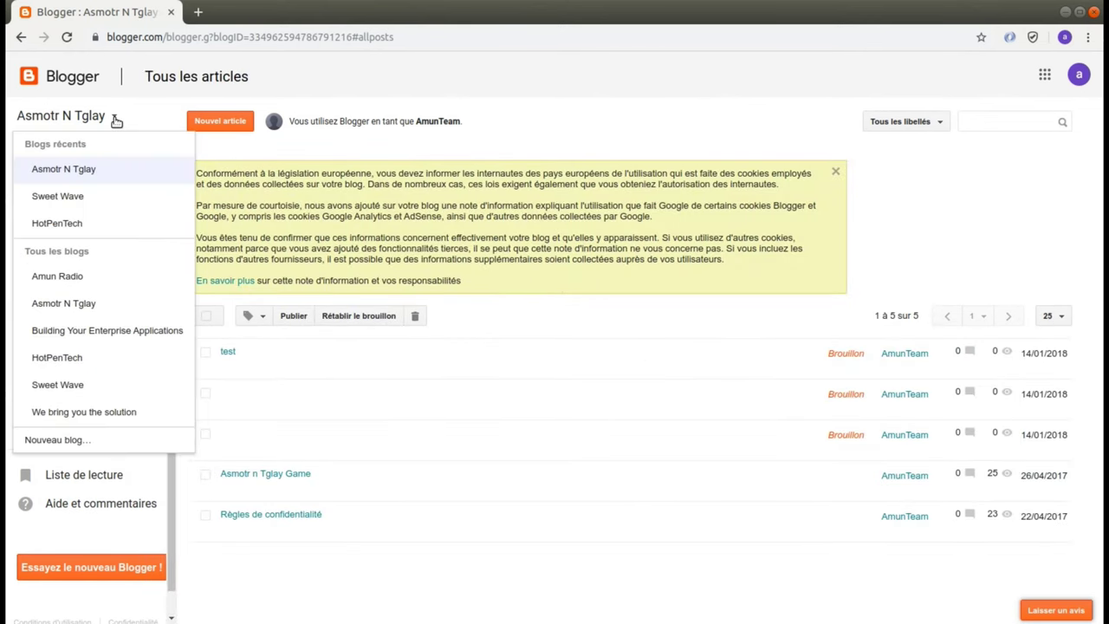
pyautogui.click(80, 440)
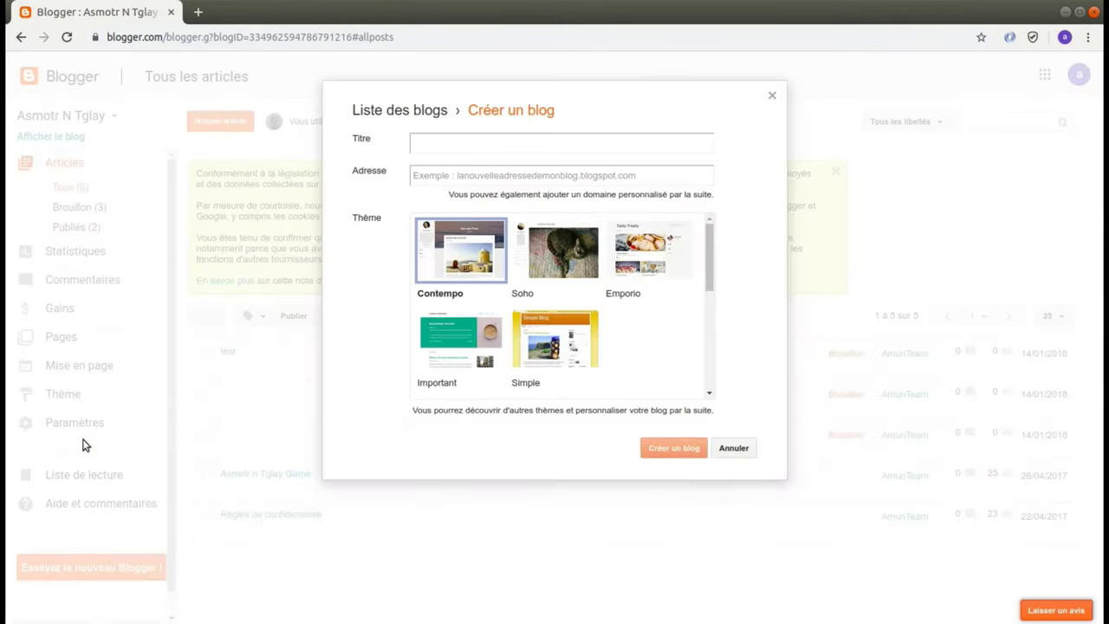
pyautogui.click(481, 142)
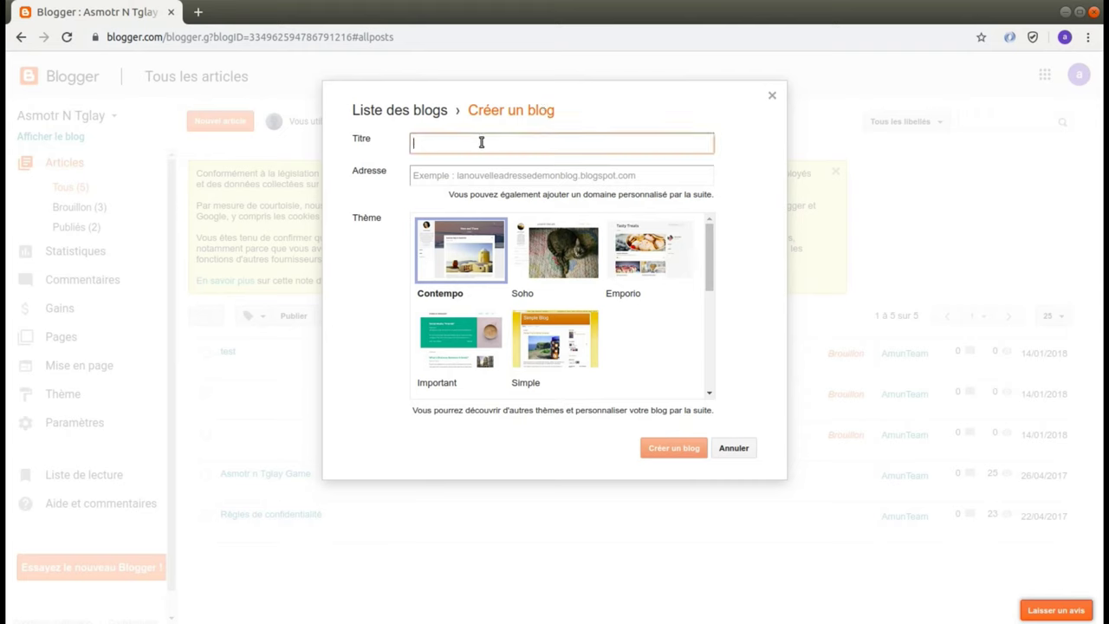
pyautogui.write('HOW TO DIDO IT')
# Step: Try howtodoit.blogspot.com as the new blog's address
pyautogui.click(534, 176)
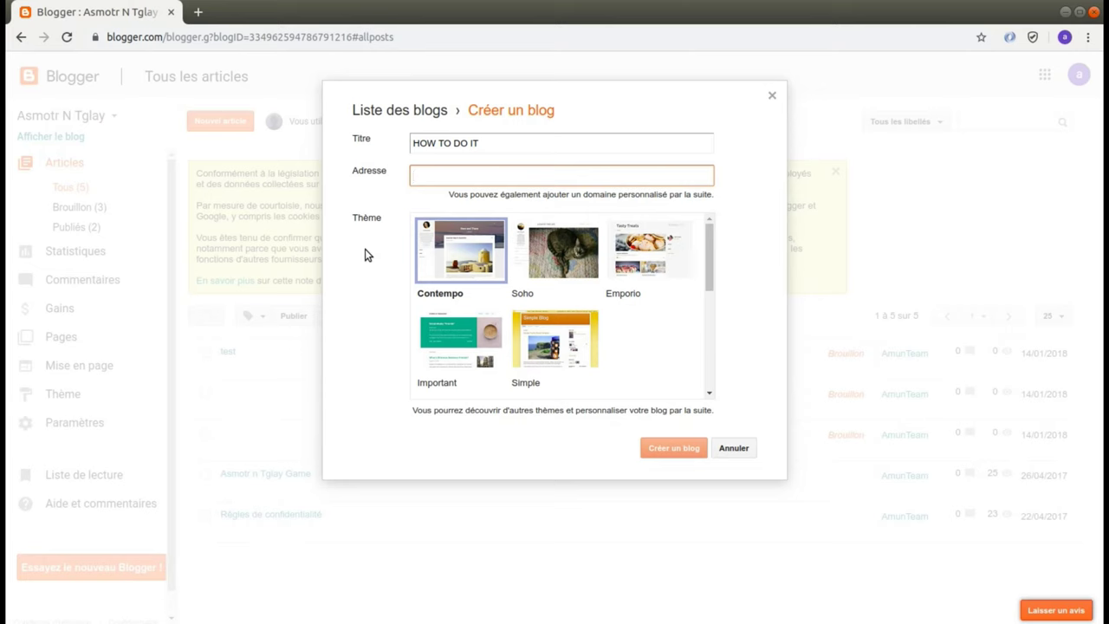
pyautogui.click(515, 146)
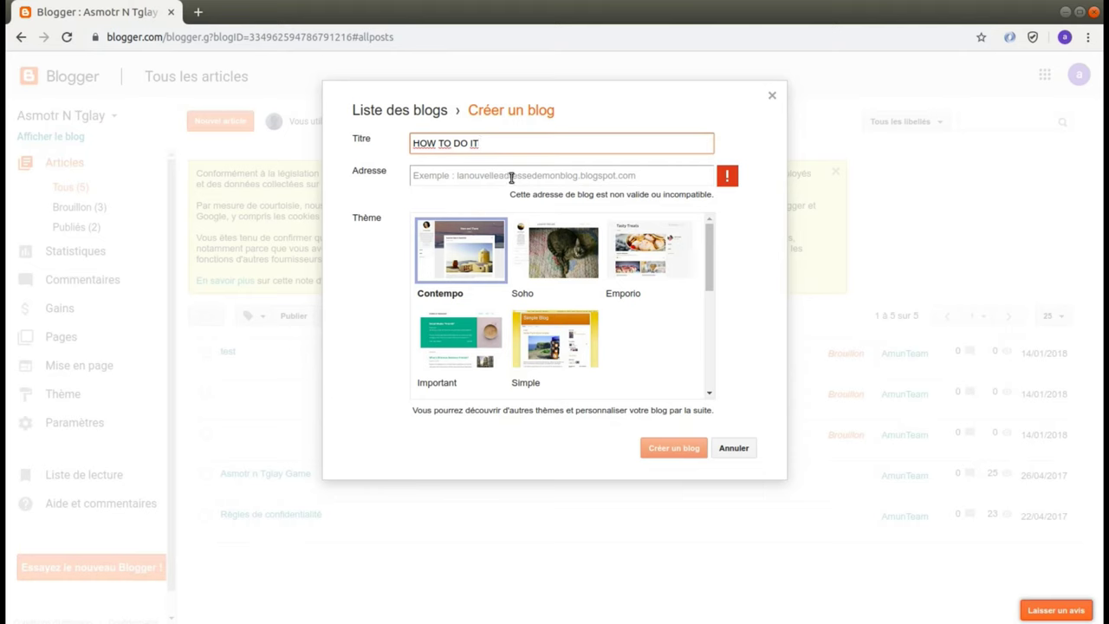
pyautogui.click(511, 176)
pyautogui.write('h')
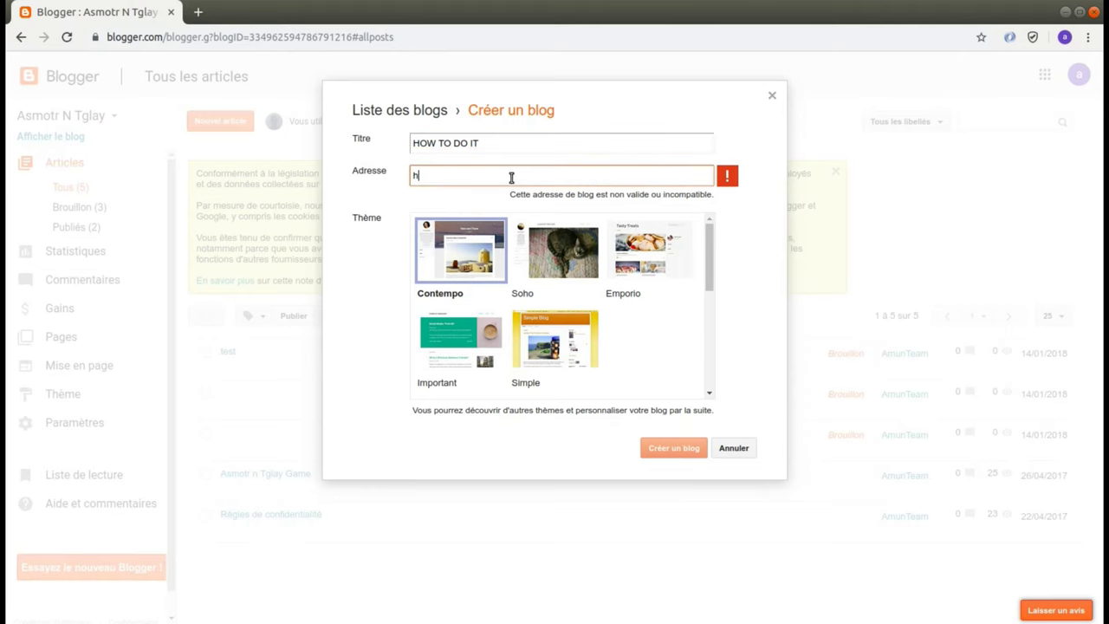
pyautogui.write('owtodoit')
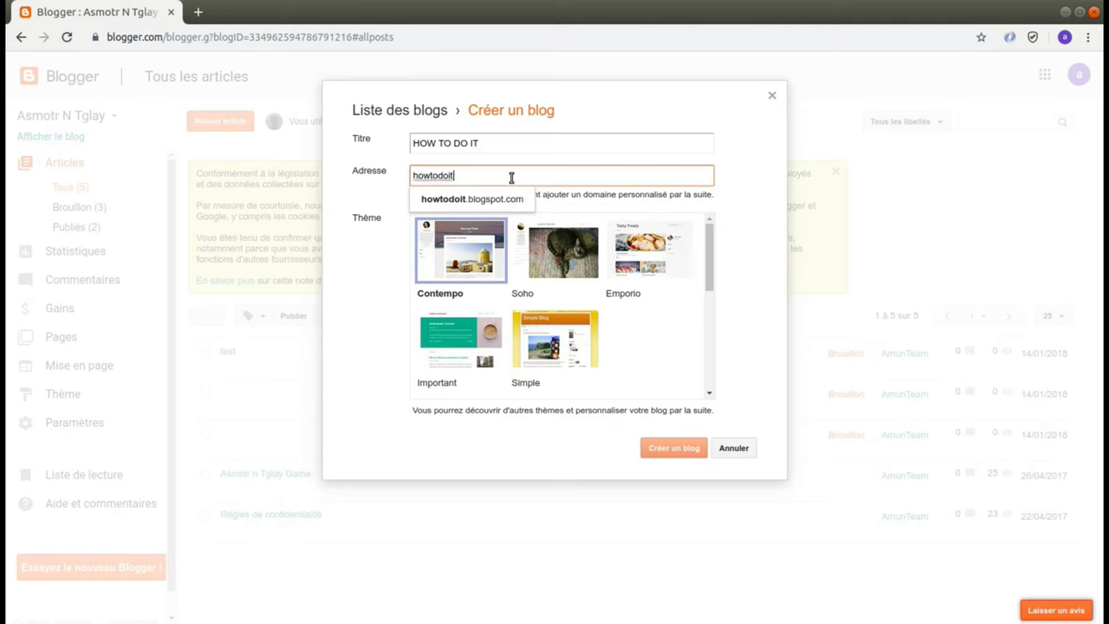
pyautogui.press('Return')
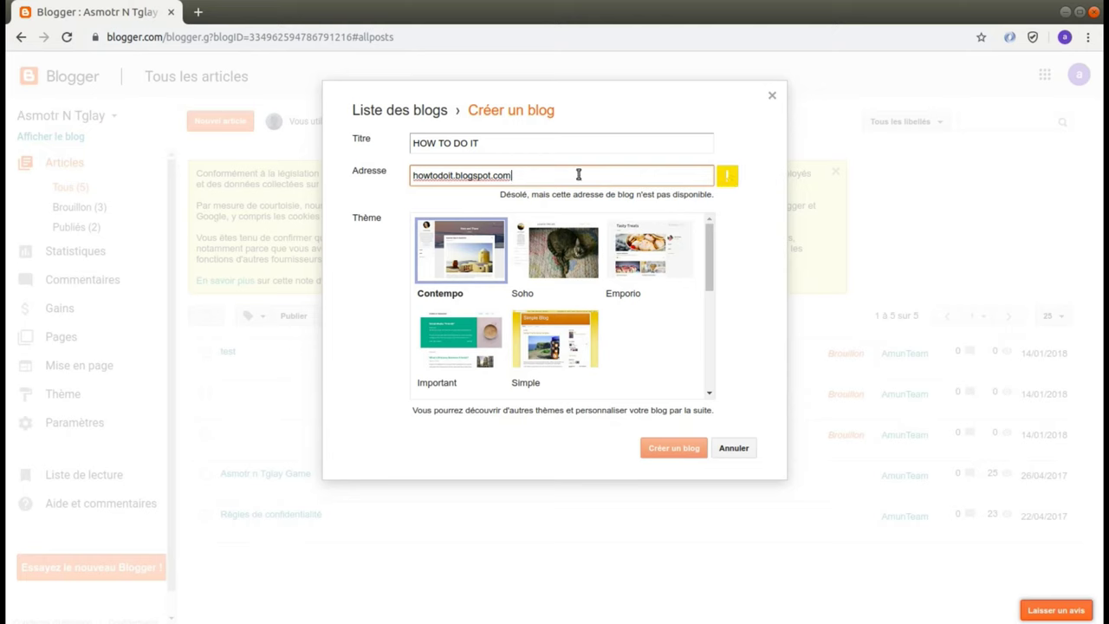
# Step: Try doithow.blogspot.com as the new blog's address
pyautogui.press('Left')
pyautogui.press('Left')
pyautogui.press('Left')
pyautogui.press('Left')
pyautogui.press('Left')
pyautogui.press('Left')
pyautogui.press('Left')
pyautogui.press('Left')
pyautogui.press('Left')
pyautogui.press('Left')
pyautogui.press('Left')
pyautogui.press('Left')
pyautogui.press('Left')
pyautogui.press('Left')
pyautogui.press('Right')
pyautogui.press('Right')
pyautogui.press('Right')
pyautogui.press('Right')
pyautogui.press('BackSpace')
pyautogui.press('BackSpace')
pyautogui.press('BackSpace')
pyautogui.press('BackSpace')
pyautogui.press('BackSpace')
pyautogui.press('BackSpace')
pyautogui.press('BackSpace')
pyautogui.press('BackSpace')
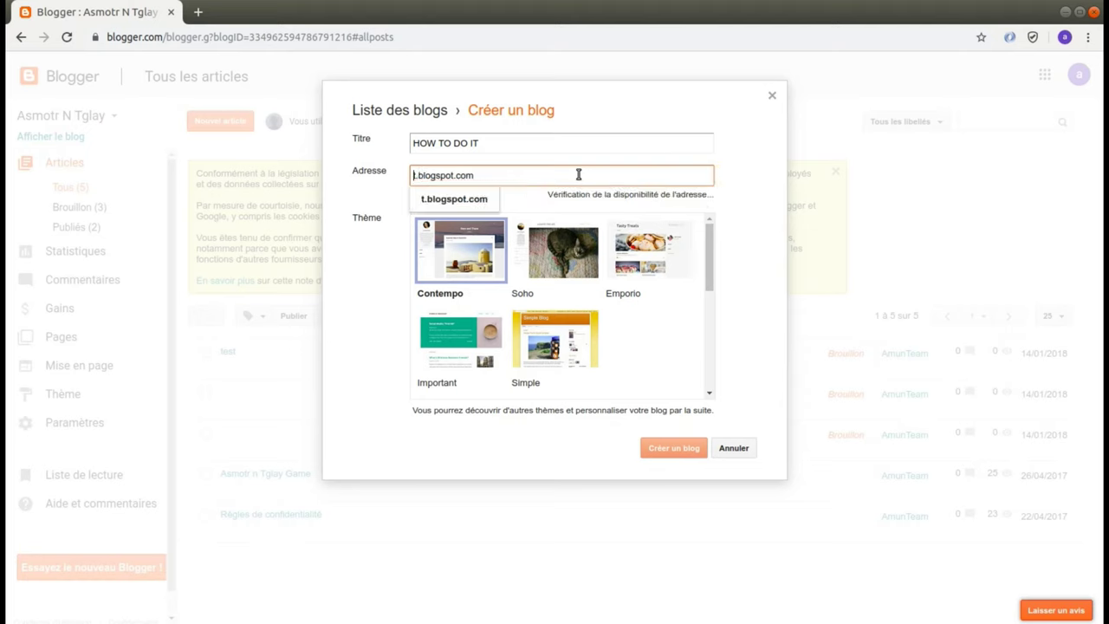
pyautogui.write('doitho')
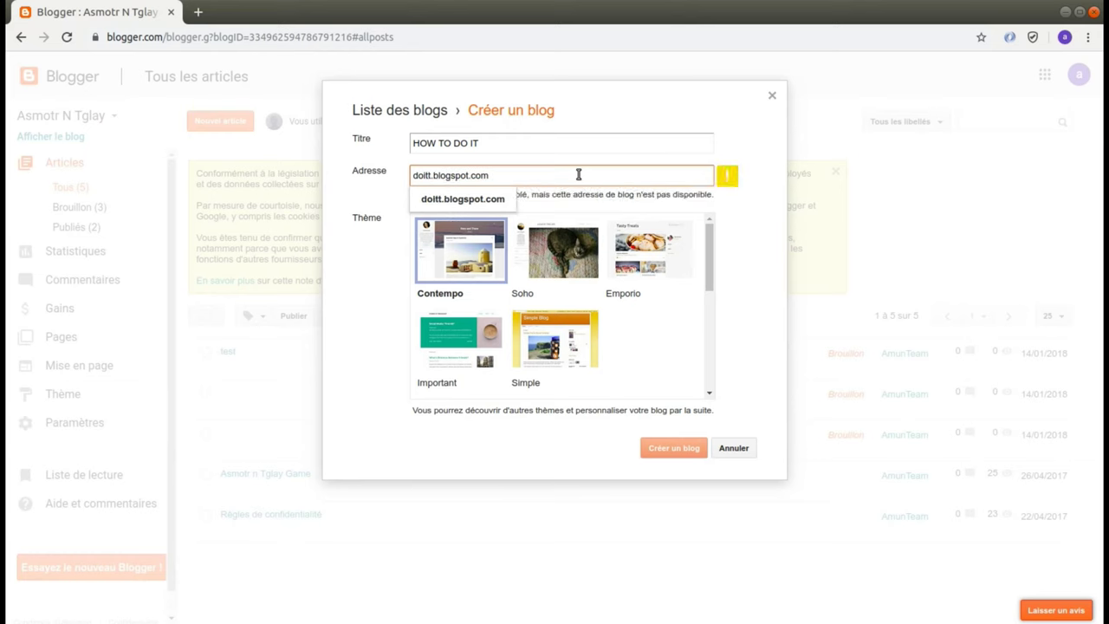
pyautogui.write('w')
pyautogui.press('Delete')
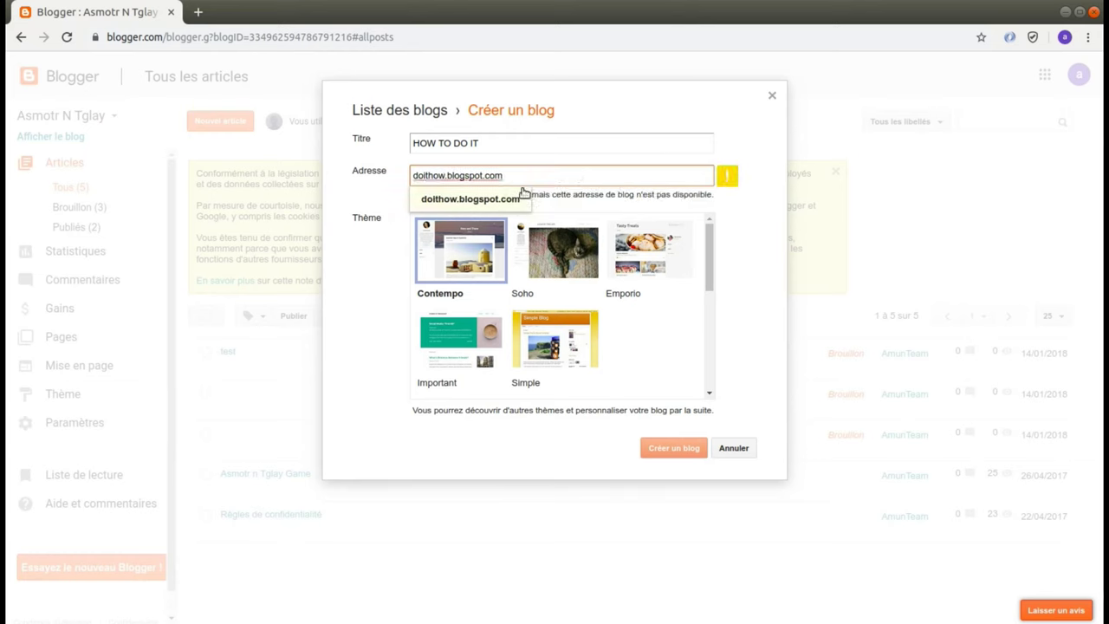
# Step: Try how_to_do_it.blogspot.com, with underscores between the words, as the new blog's address
pyautogui.click(542, 175)
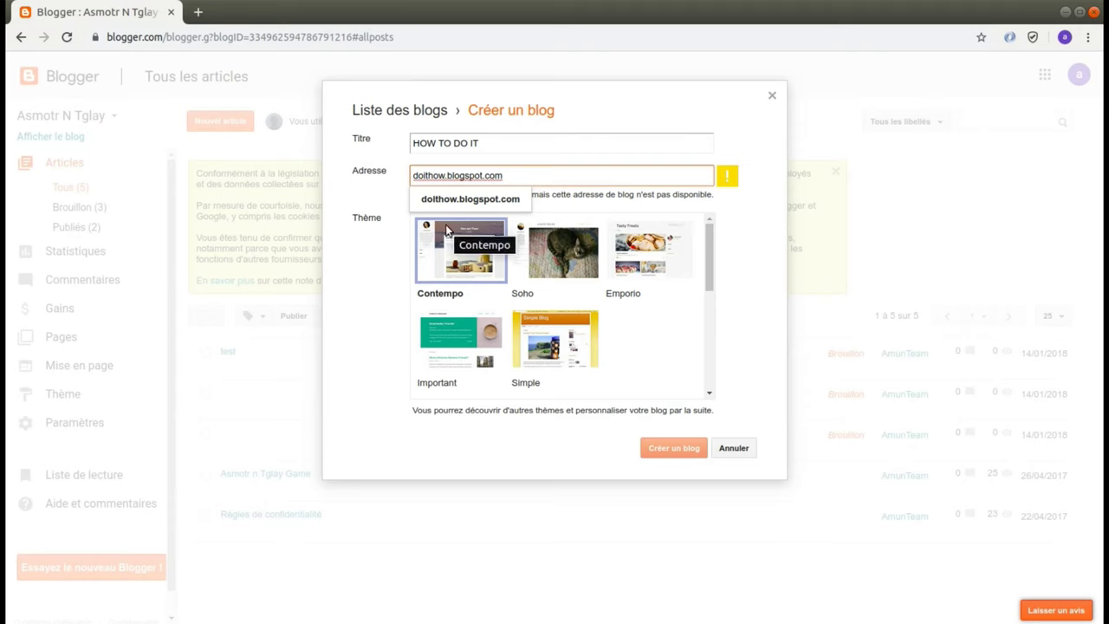
pyautogui.press('Left')
pyautogui.press('Left')
pyautogui.press('Left')
pyautogui.press('Left')
pyautogui.press('Left')
pyautogui.press('Left')
pyautogui.press('Left')
pyautogui.press('Left')
pyautogui.press('Left')
pyautogui.press('Left')
pyautogui.press('Left')
pyautogui.press('Left')
pyautogui.press('Left')
pyautogui.press('BackSpace')
pyautogui.press('BackSpace')
pyautogui.press('BackSpace')
pyautogui.press('BackSpace')
pyautogui.press('BackSpace')
pyautogui.press('BackSpace')
pyautogui.press('BackSpace')
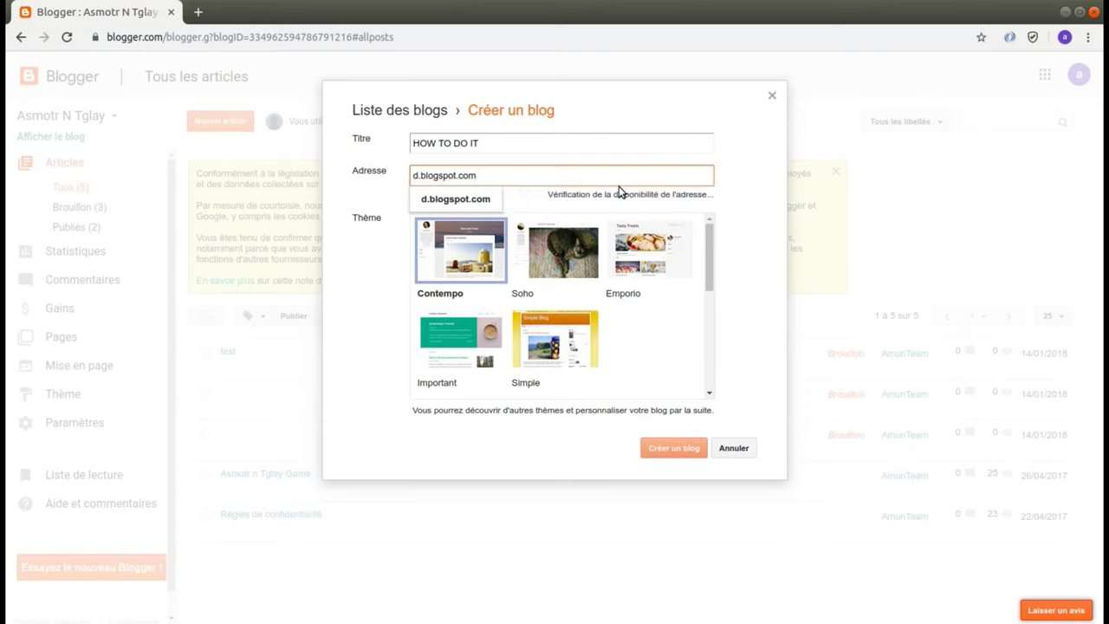
pyautogui.write('how')
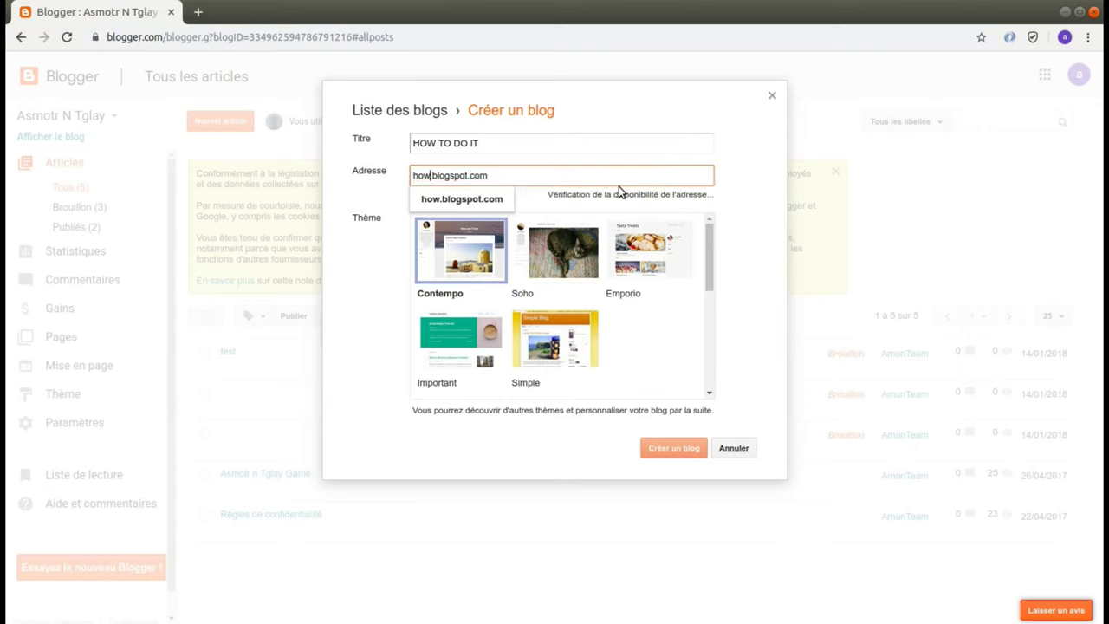
pyautogui.write('_')
pyautogui.write('to_')
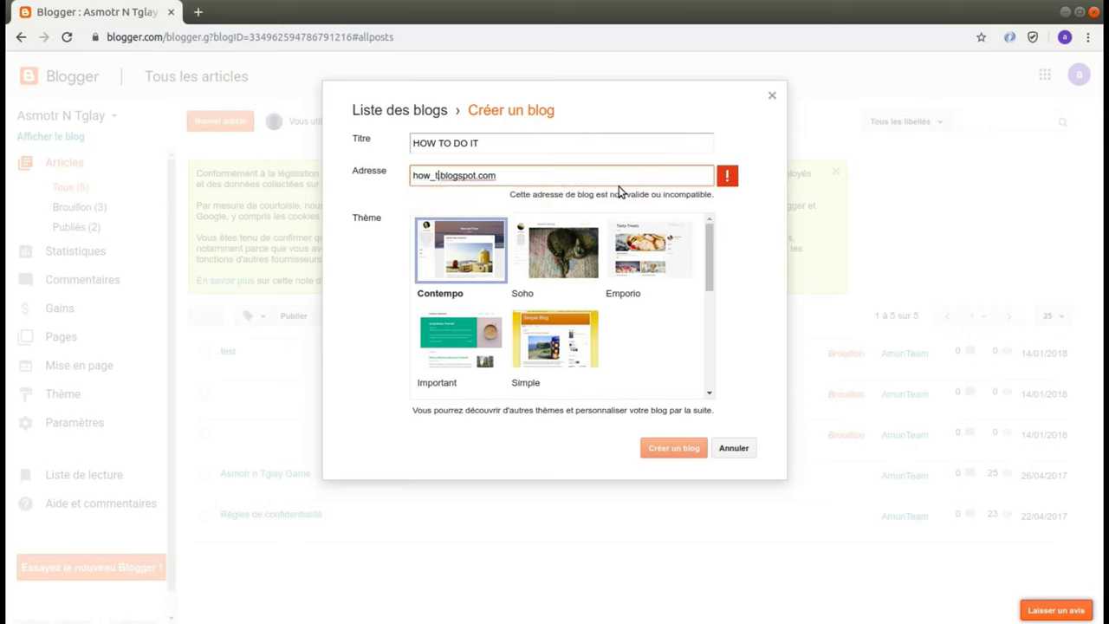
pyautogui.write('do_it')
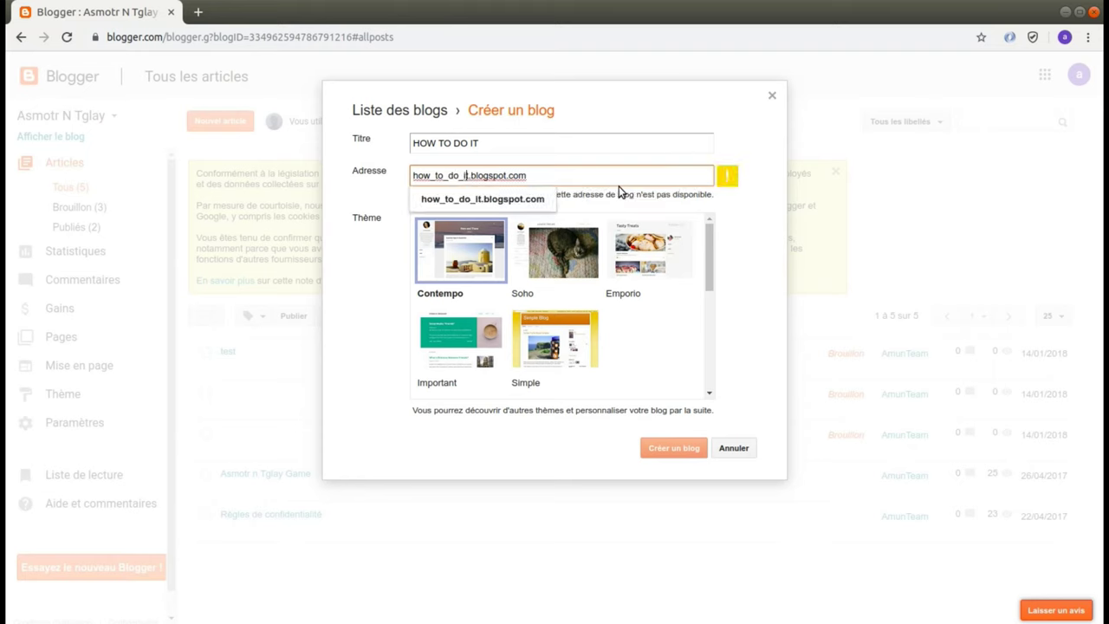
# Step: Try the address how-to-do-it.blogspot.com by replacing the underscores with hyphens
pyautogui.press('BackSpace')
pyautogui.write('-')
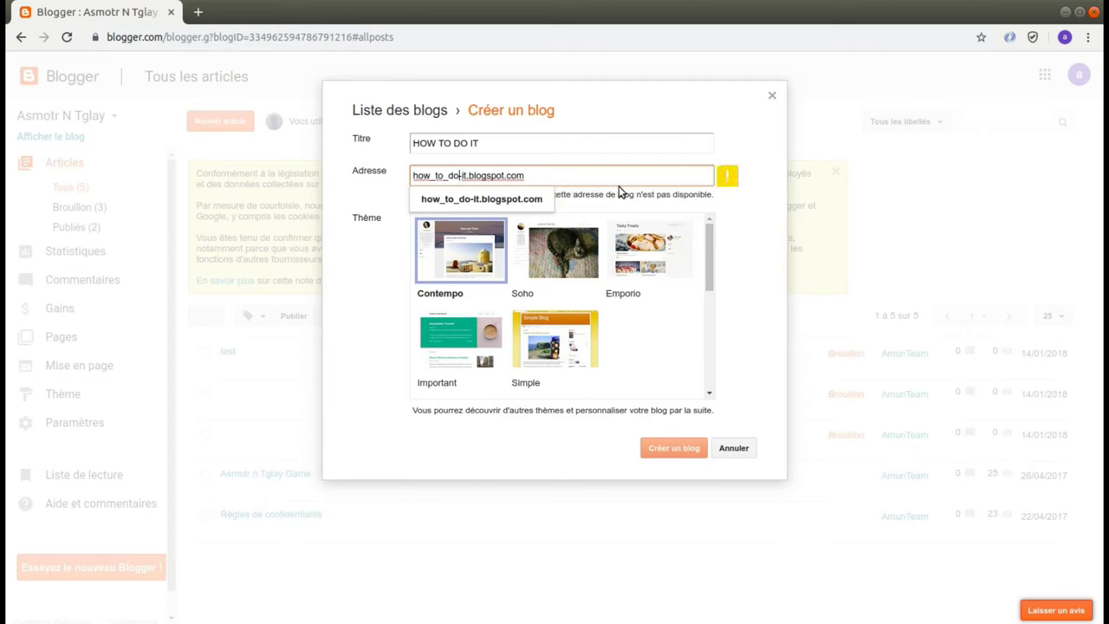
pyautogui.press('BackSpace')
pyautogui.write('-')
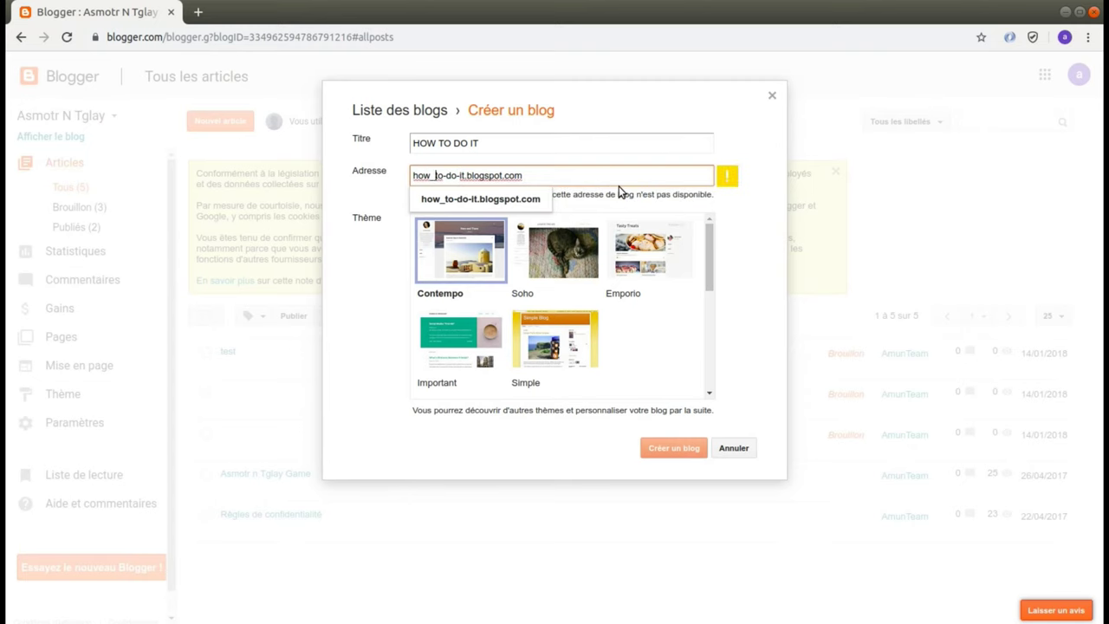
pyautogui.press('Left')
pyautogui.press('Left')
pyautogui.press('Left')
pyautogui.press('BackSpace')
pyautogui.write('-')
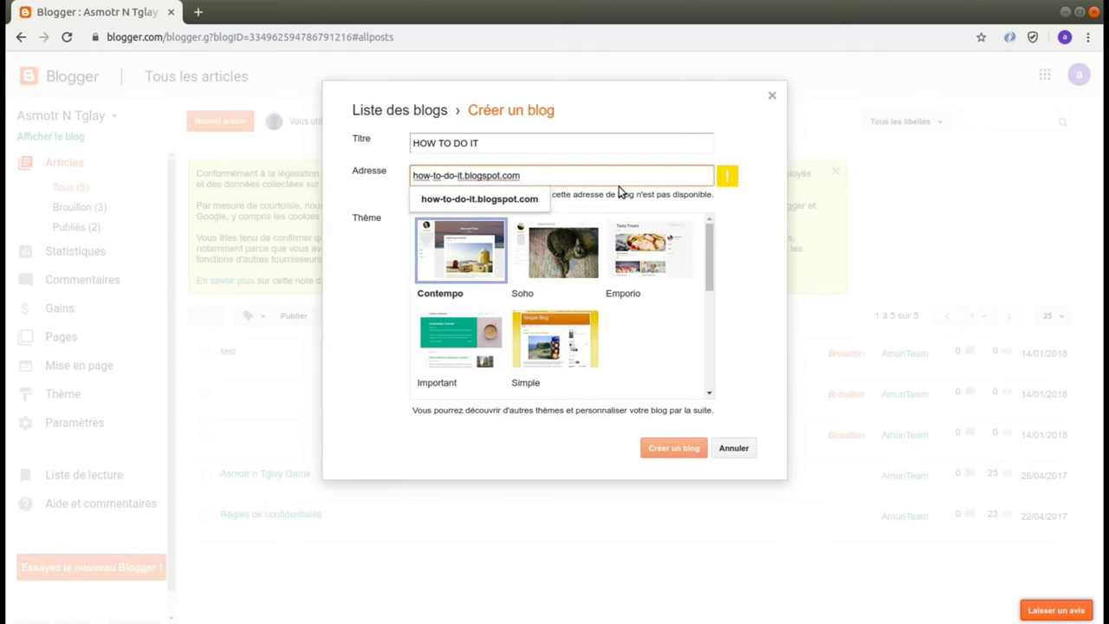
# Step: Set the new blog's address to howtodoithow.blogspot.com
pyautogui.press('BackSpace')
pyautogui.press('BackSpace')
pyautogui.press('BackSpace')
pyautogui.press('BackSpace')
pyautogui.press('BackSpace')
pyautogui.press('BackSpace')
pyautogui.press('BackSpace')
pyautogui.press('BackSpace')
pyautogui.press('BackSpace')
pyautogui.press('BackSpace')
pyautogui.press('BackSpace')
pyautogui.write('owtodi')
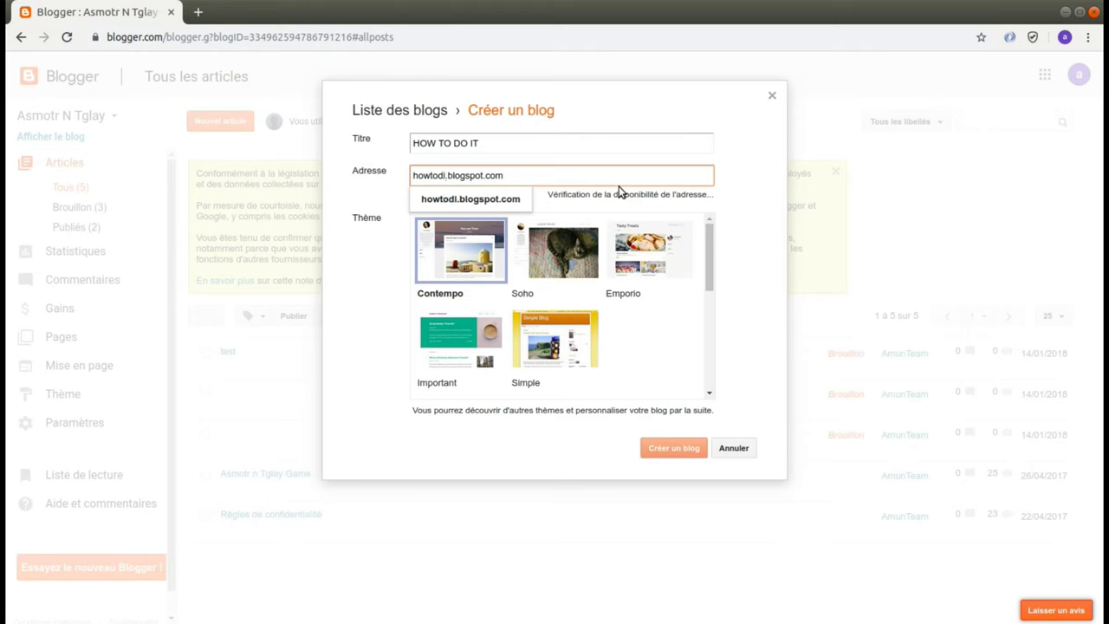
pyautogui.write('oit')
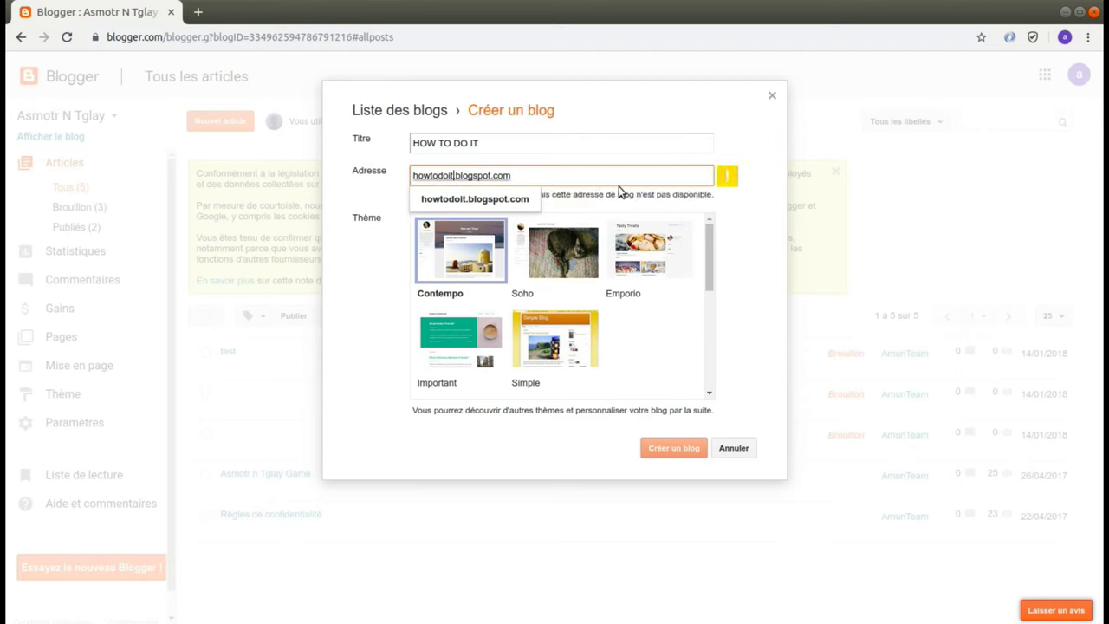
pyautogui.write('how')
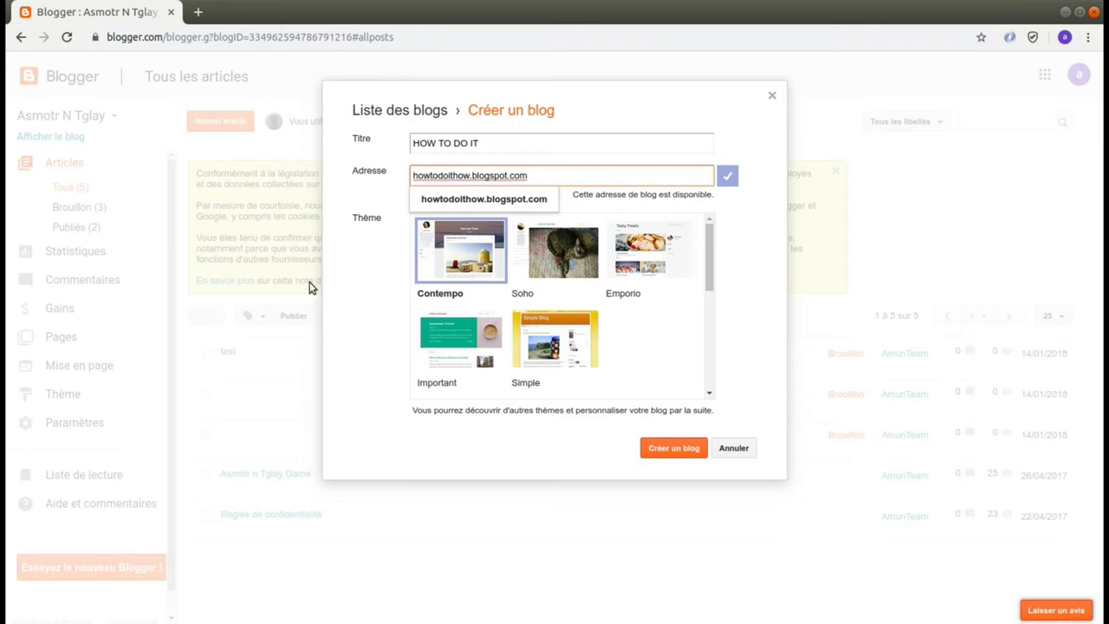
pyautogui.click(371, 290)
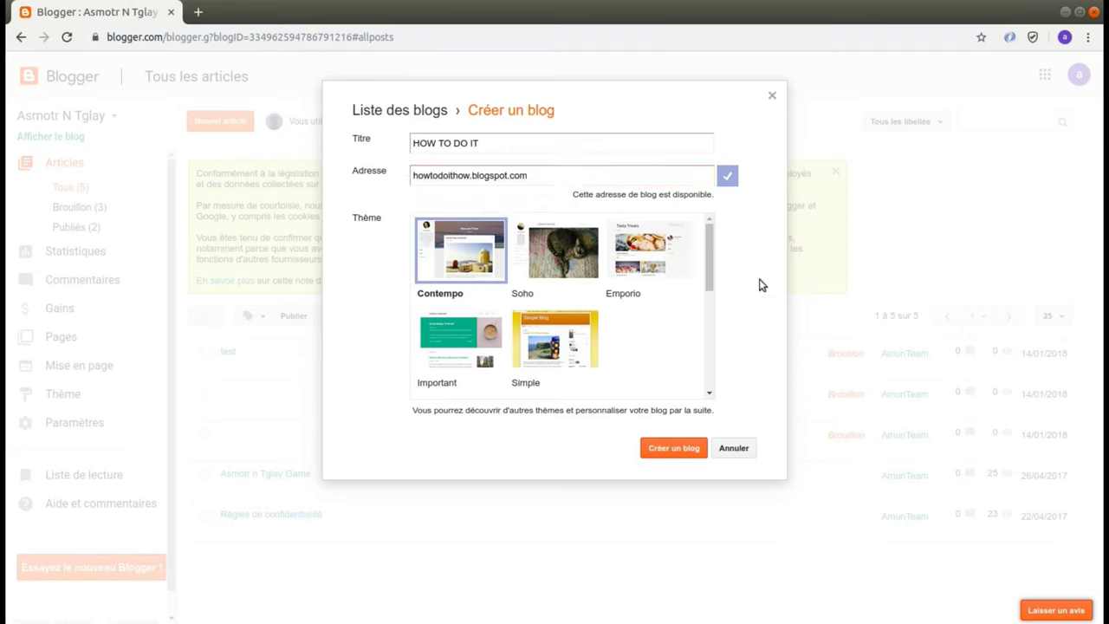
# Step: Try the Affichages dynamiques, Important and Voyages themes for the new blog
pyautogui.moveTo(712, 237); pyautogui.dragTo(726, 300)
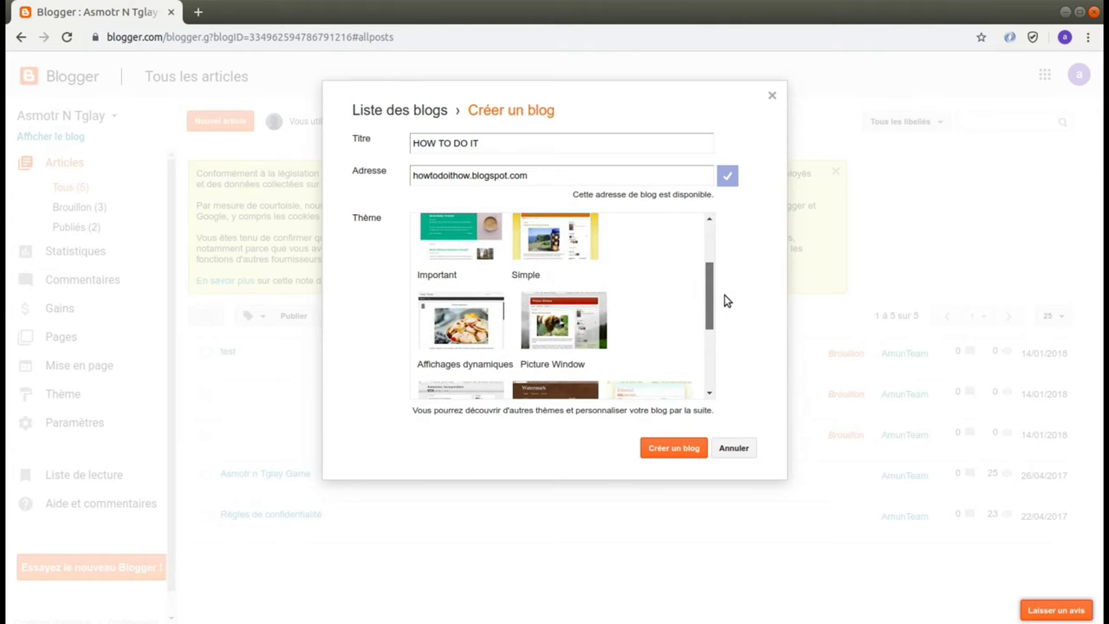
pyautogui.click(468, 347)
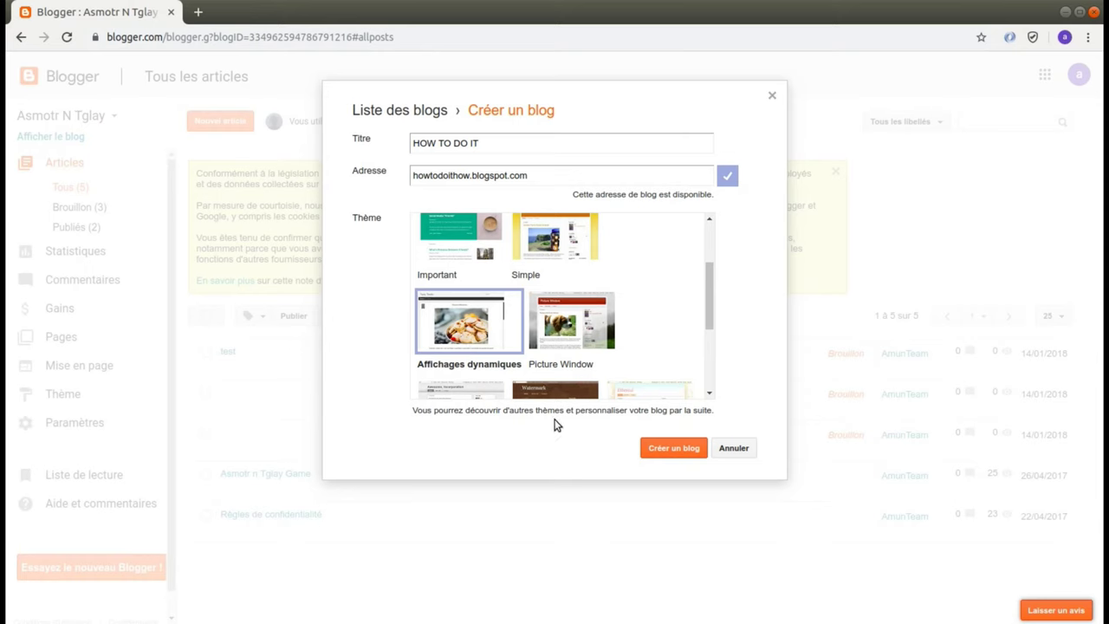
pyautogui.scroll(-3, 708, 270)
pyautogui.scroll(5, 711, 260)
pyautogui.click(470, 348)
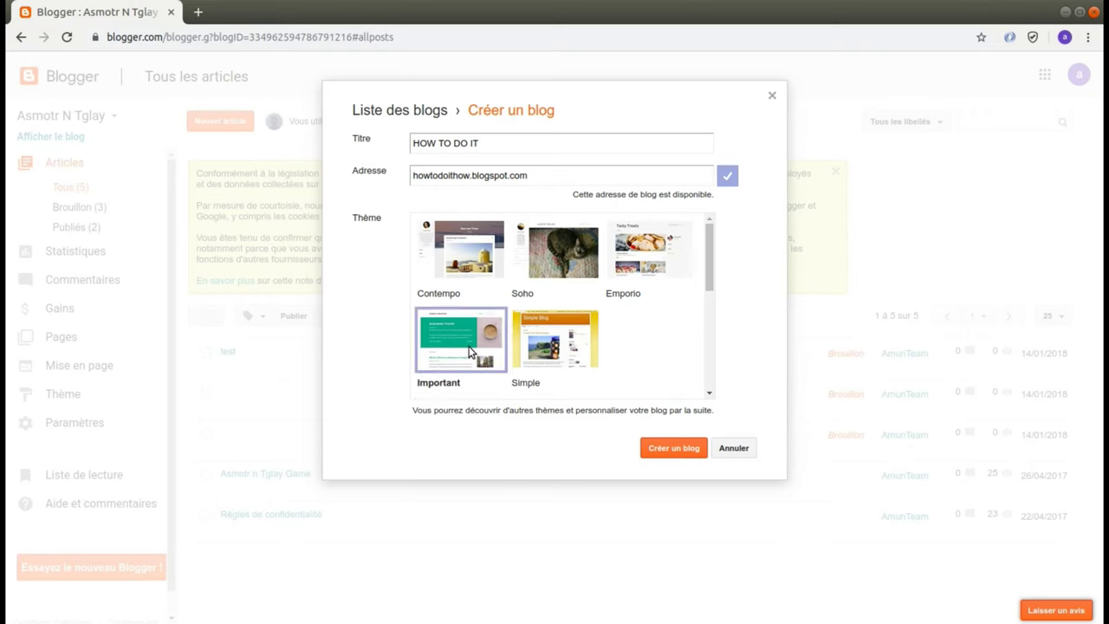
pyautogui.moveTo(709, 264); pyautogui.dragTo(707, 346)
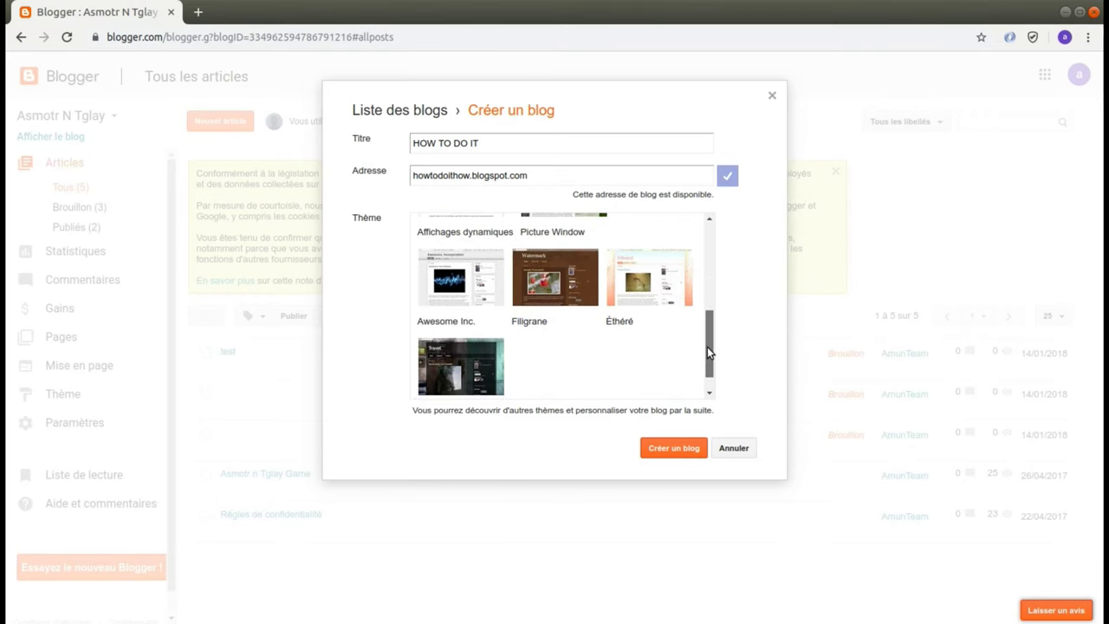
pyautogui.click(475, 374)
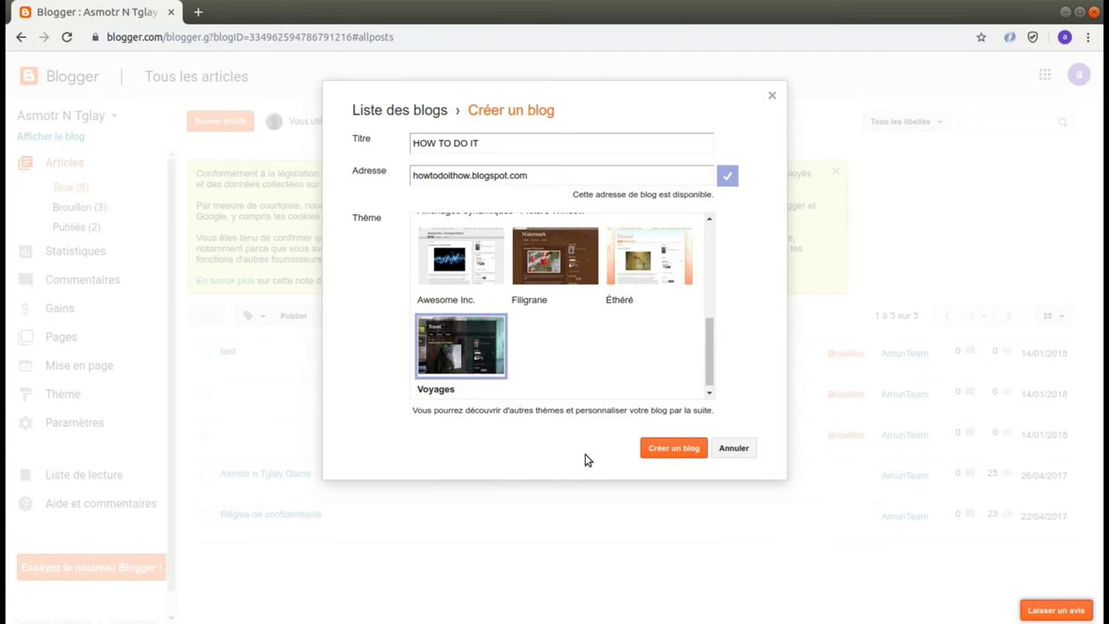
# Step: Create the blog with the Picture Window theme and decline the Google Domains search offer
pyautogui.moveTo(710, 359); pyautogui.dragTo(709, 330)
pyautogui.click(566, 257)
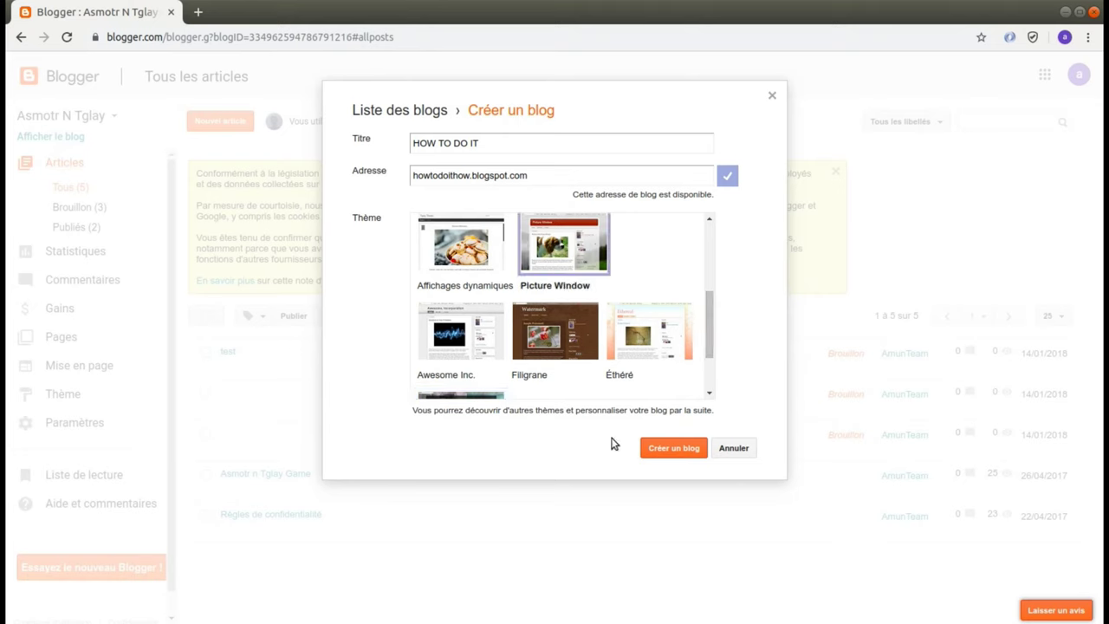
pyautogui.click(674, 451)
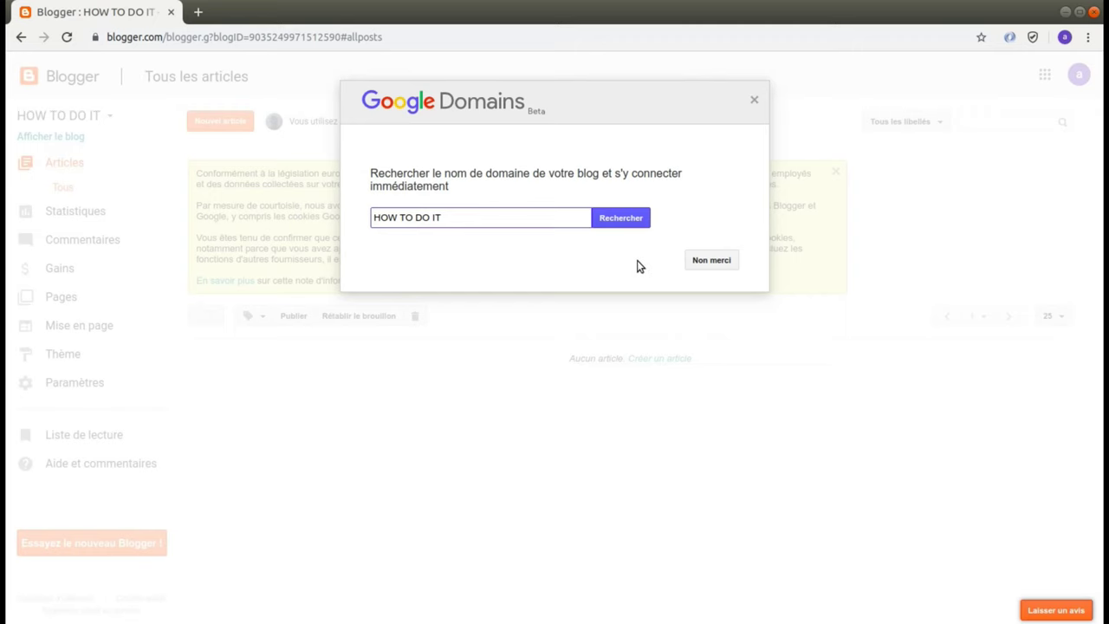
pyautogui.click(705, 260)
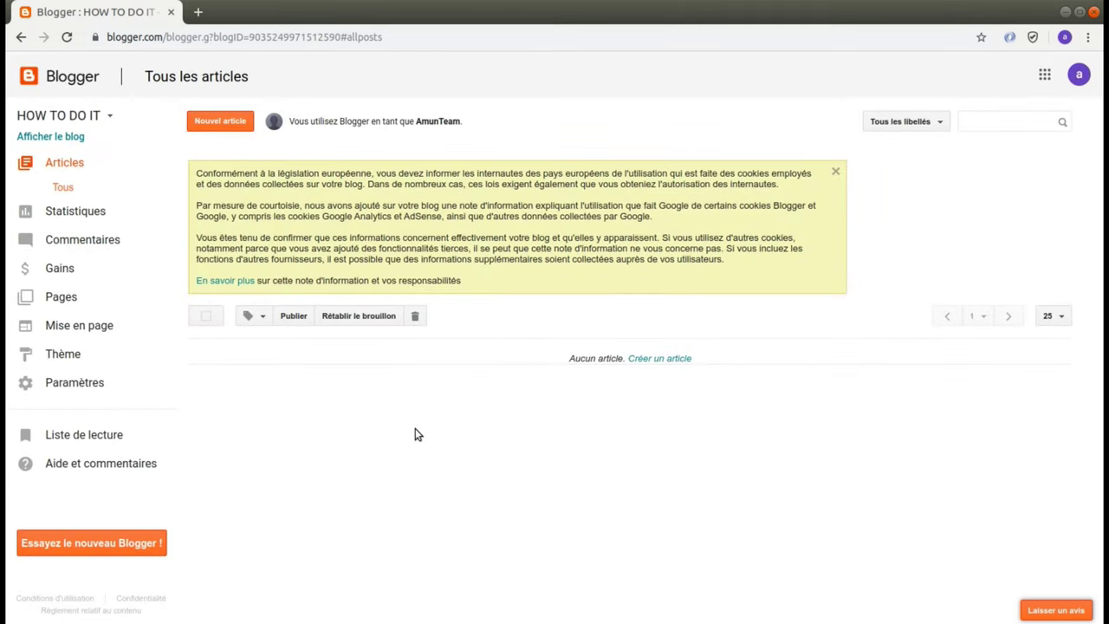
# Step: View the new blog's public page in a separate tab, accepting its cookie notice, and return to the blog's dashboard
pyautogui.rightClick(66, 139)
pyautogui.click(88, 153)
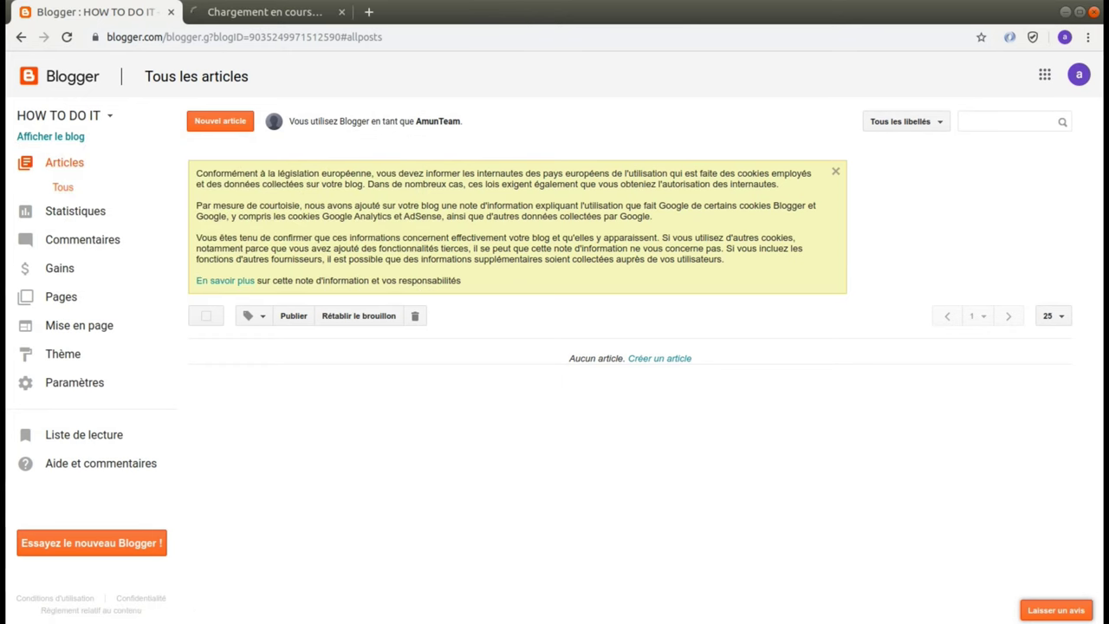
pyautogui.click(255, 18)
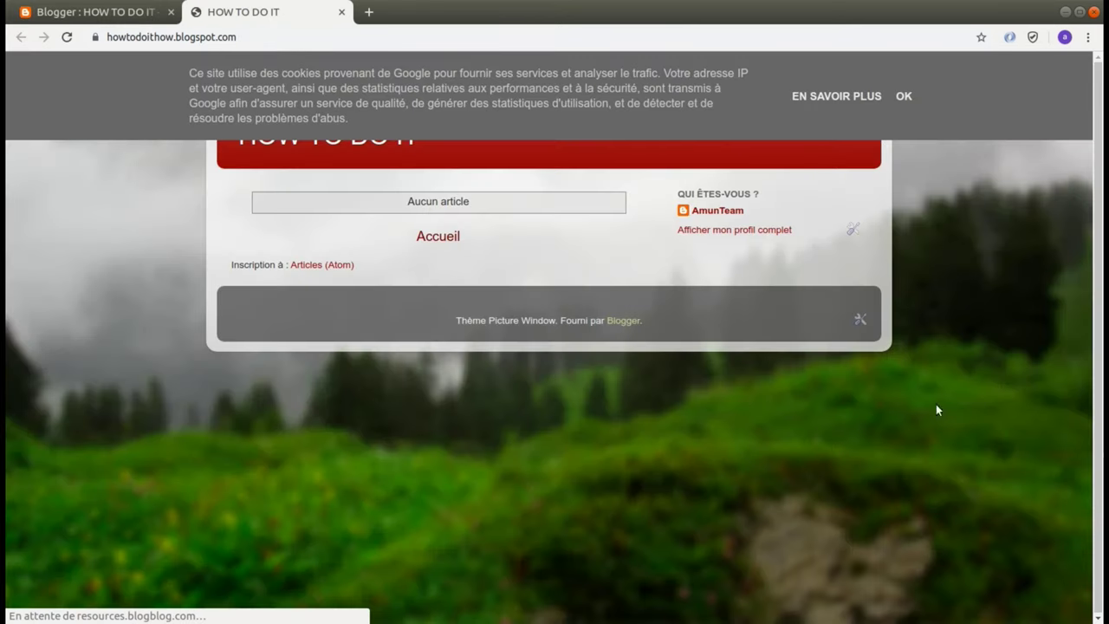
pyautogui.click(904, 97)
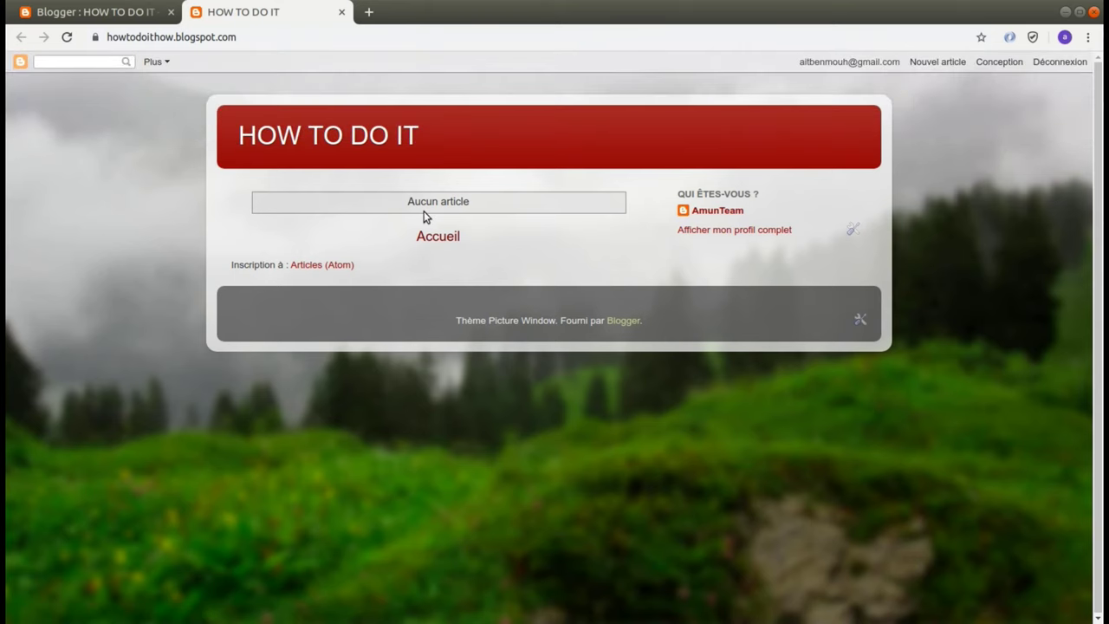
pyautogui.moveTo(403, 204); pyautogui.dragTo(488, 203)
pyautogui.click(97, 14)
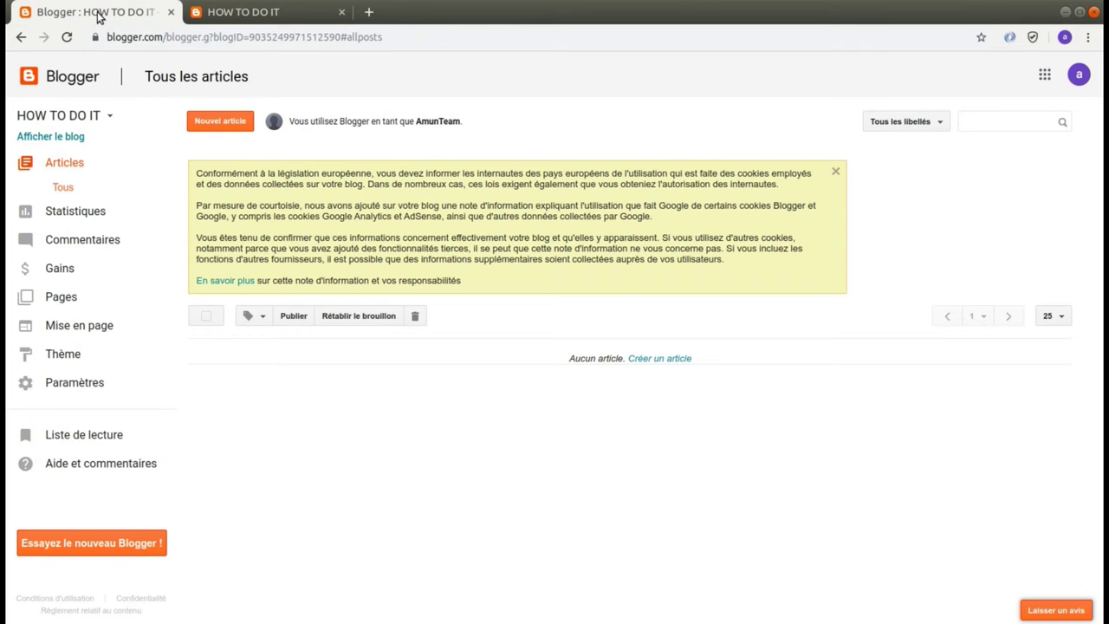
# Step: Start a new article and title it "HO TO CREATE YOUR OWN WEBSITE"
pyautogui.click(220, 121)
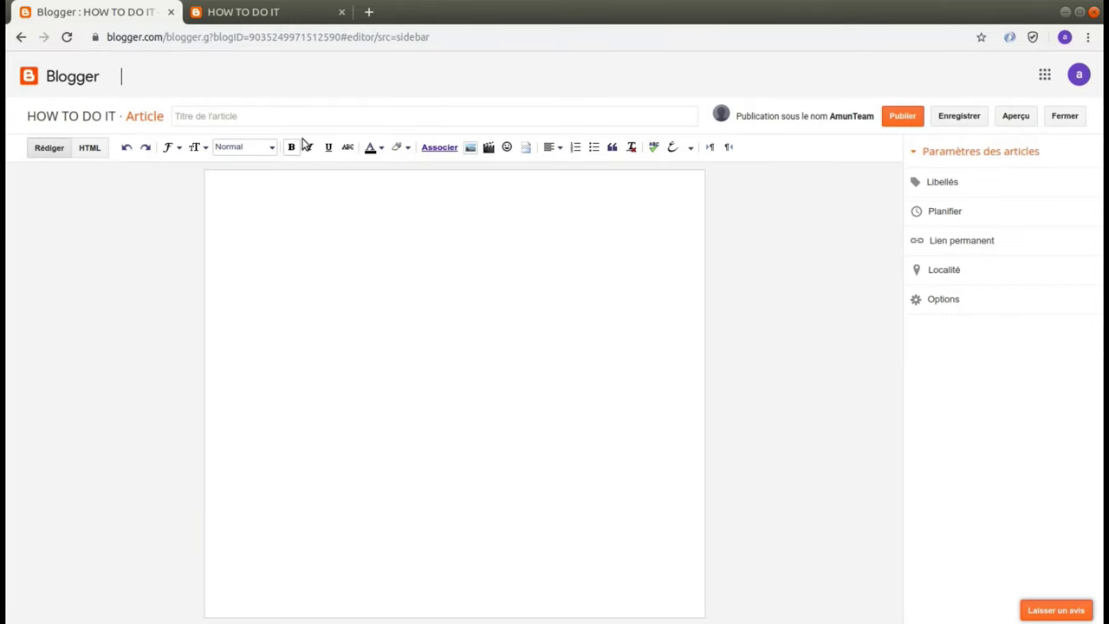
pyautogui.click(284, 116)
pyautogui.write('HO')
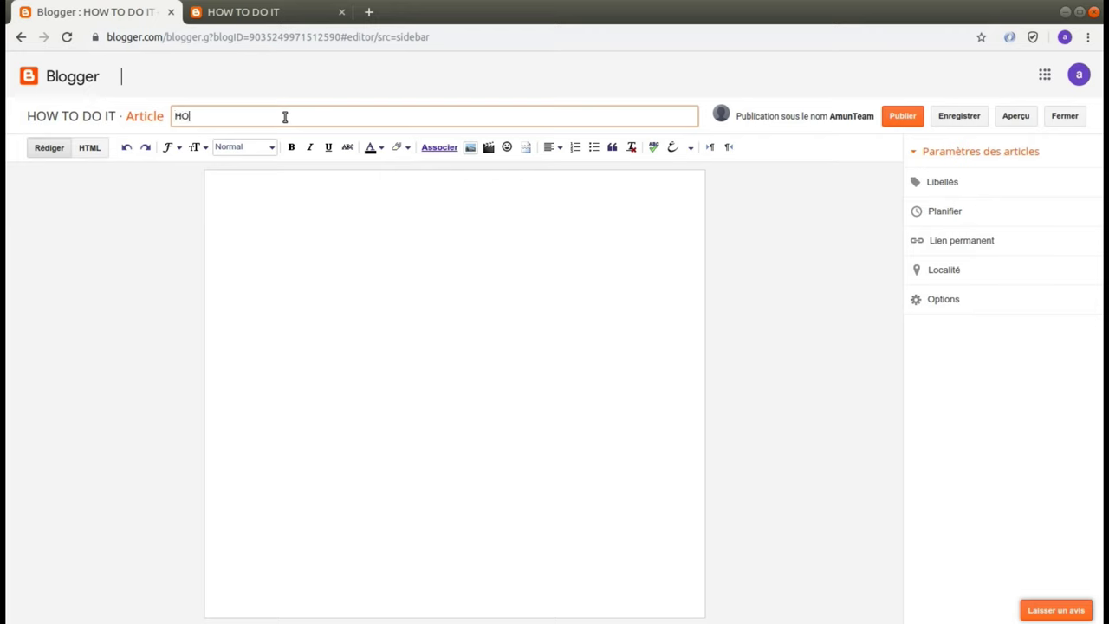
pyautogui.write(' TO CREATE YOUR OWN')
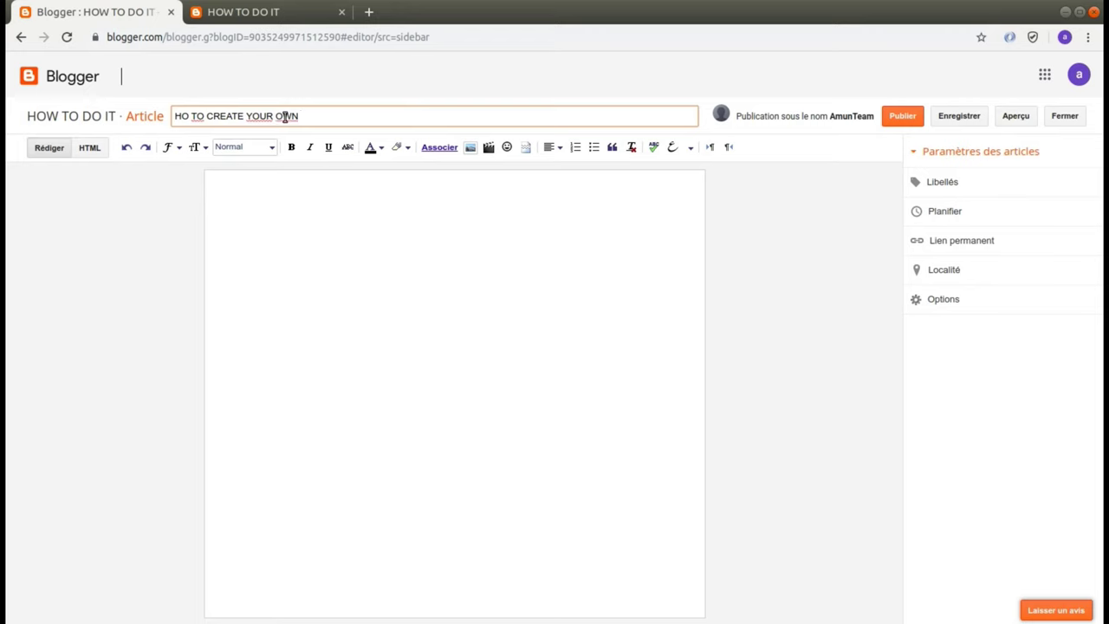
pyautogui.write('EBSITE')
# Step: Begin the article body with "In this tutorial I'm explaining how to create your own website for free and without coding !"
pyautogui.click(362, 184)
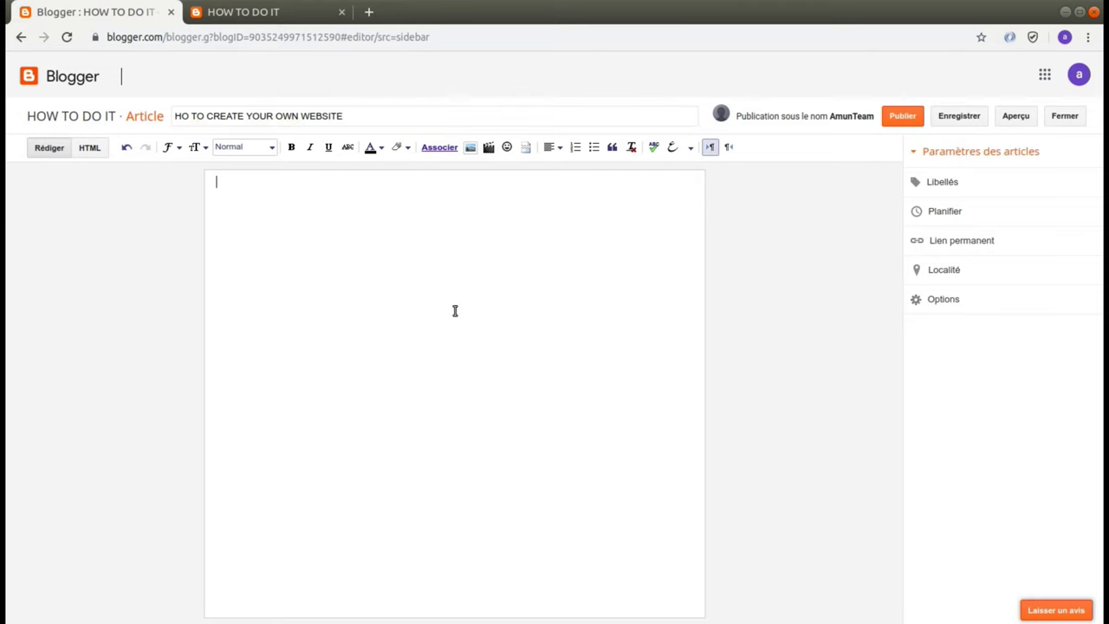
pyautogui.write('In this tutorial ')
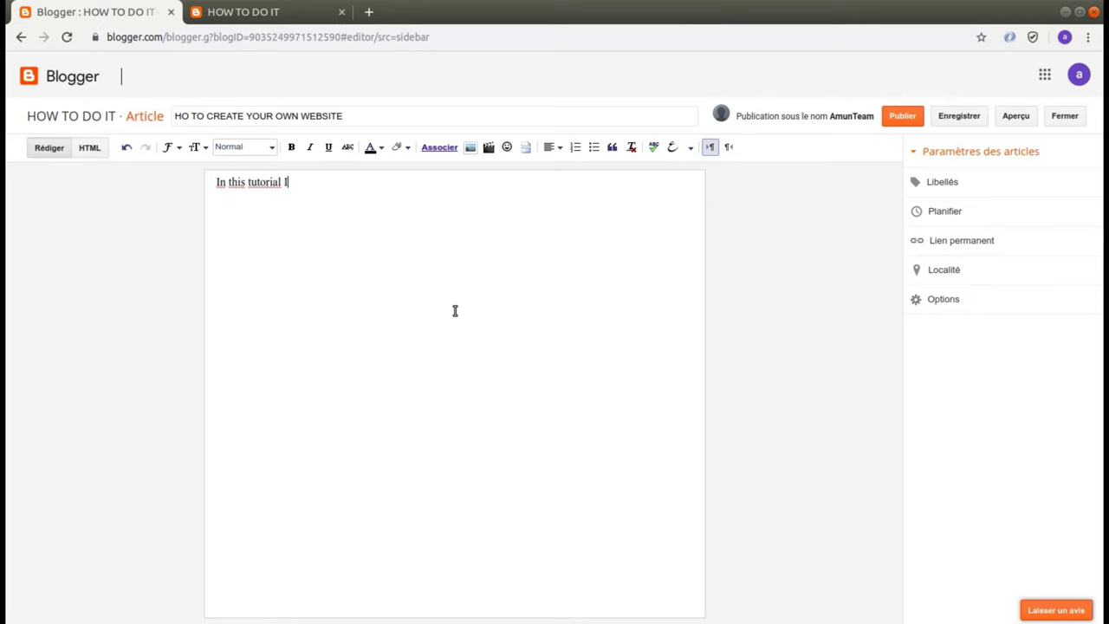
pyautogui.write('I#')
pyautogui.press('BackSpace')
pyautogui.write("'m  explaing")
pyautogui.press('BackSpace')
pyautogui.press('BackSpace')
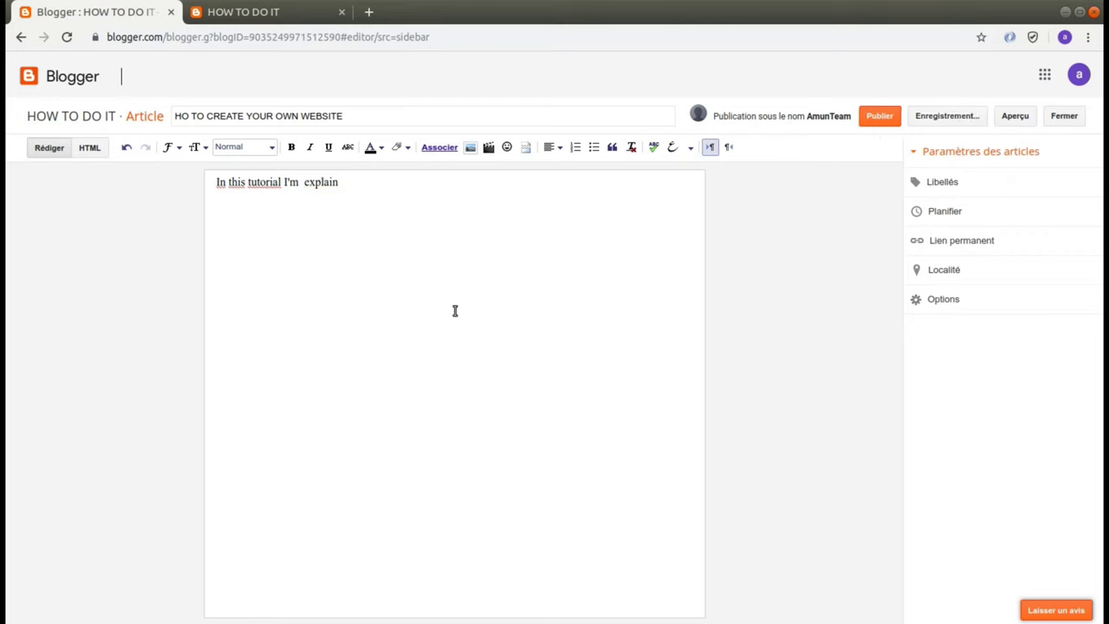
pyautogui.write('ing how to create your own website for free and')
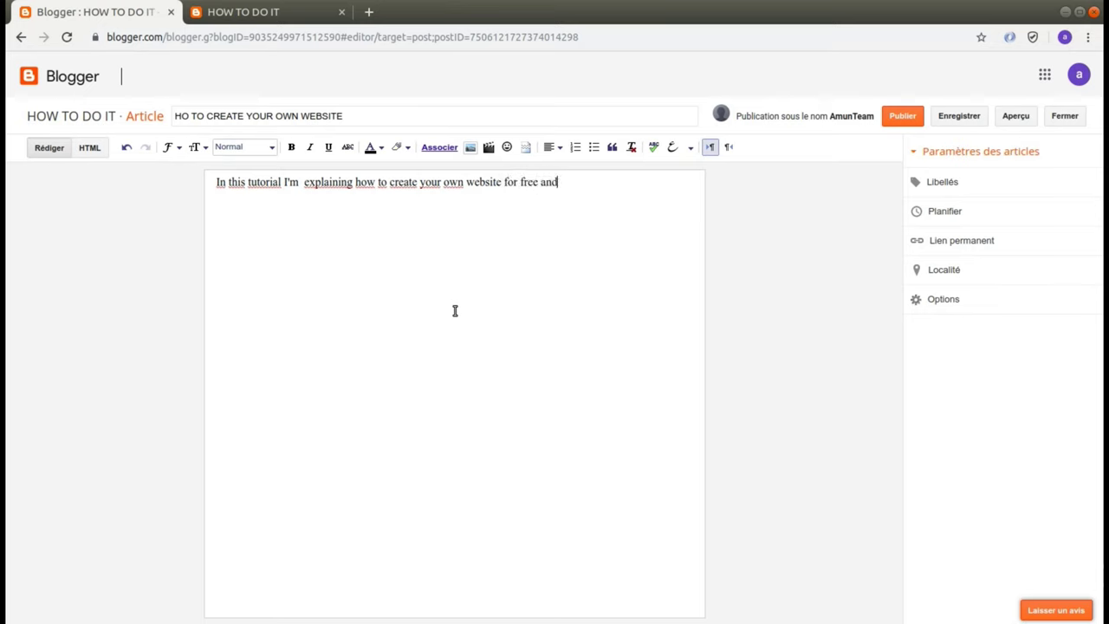
pyautogui.write(' without coding !')
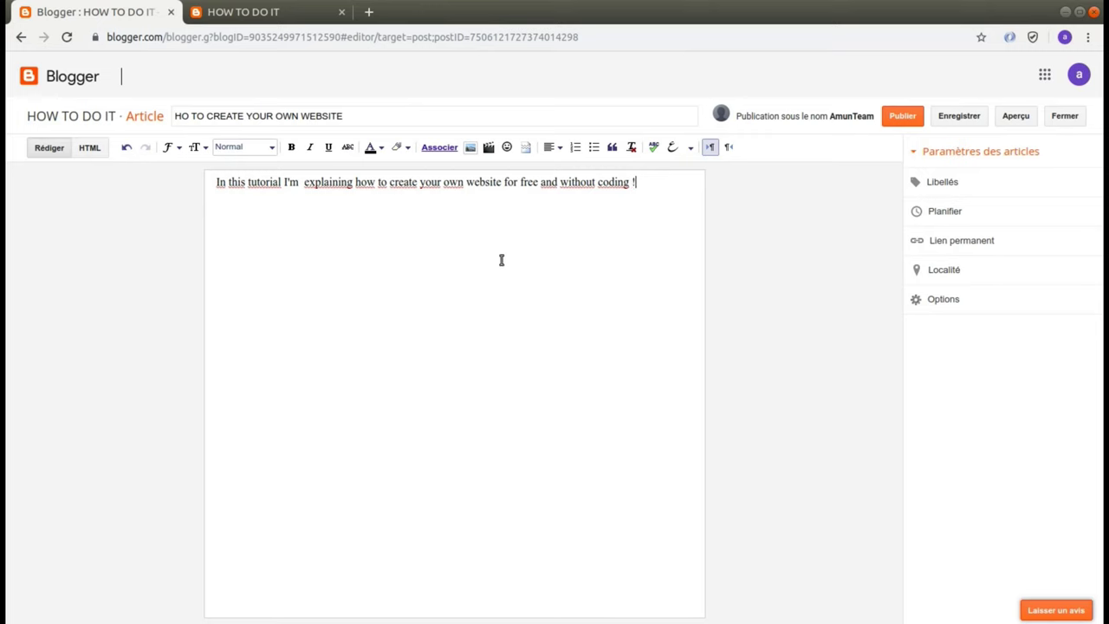
# Step: Add "This your first article" as a separate paragraph below the opening sentence, leaving blank space between them
pyautogui.press('Return')
pyautogui.write('This ')
pyautogui.write('ou')
pyautogui.write('your fi')
pyautogui.write('rst ')
pyautogui.write('article')
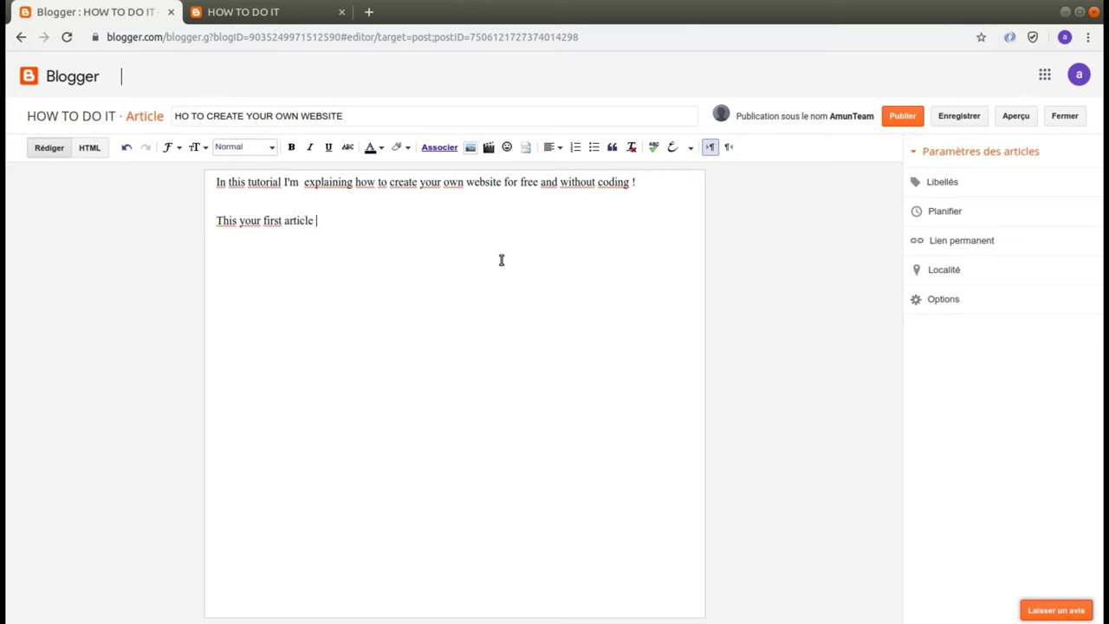
# Step: Copy the whole article text and paste it seven times below the original to lengthen the body
pyautogui.hotkey('shift', 'Up')
pyautogui.hotkey('shift', 'Up')
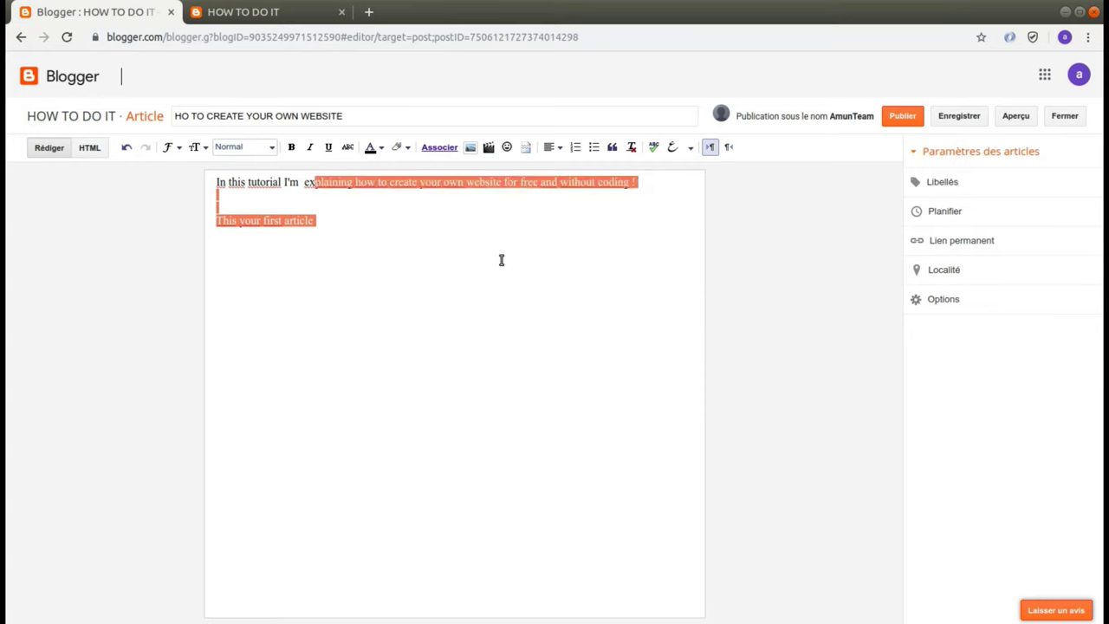
pyautogui.hotkey('shift', 'Home')
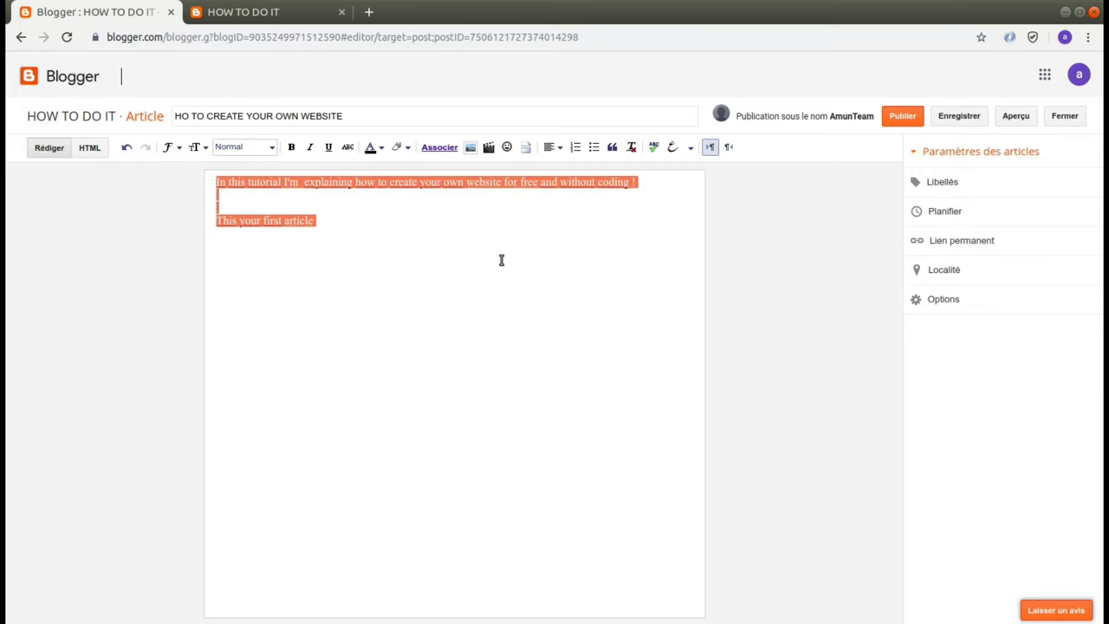
pyautogui.press('Down')
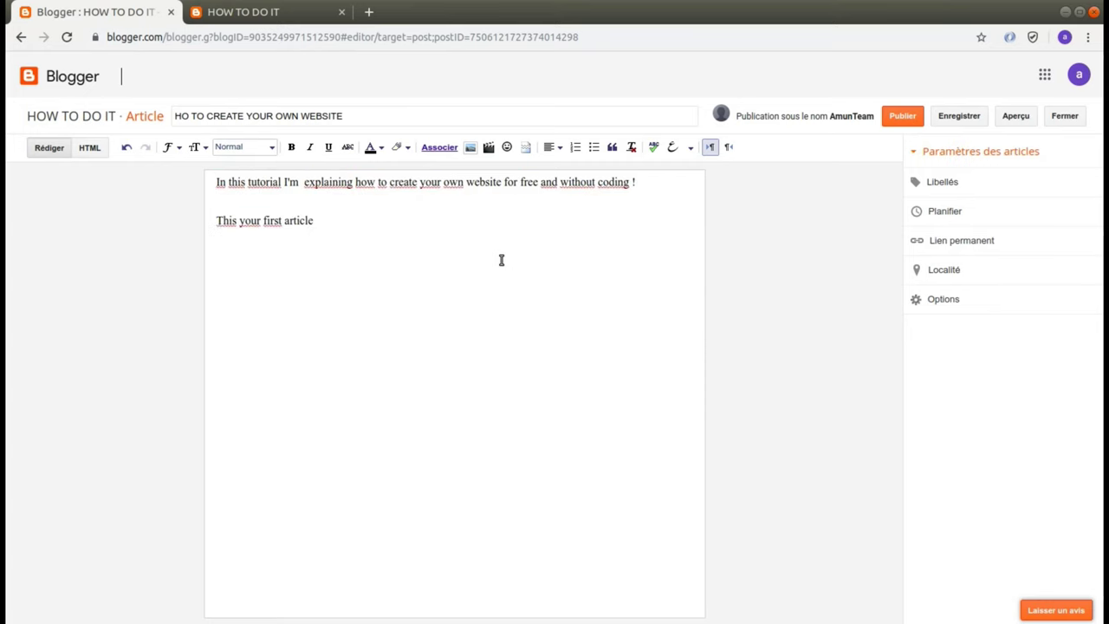
pyautogui.press('Return')
pyautogui.hotkey('ctrl', 'v')
pyautogui.hotkey('ctrl', 'v')
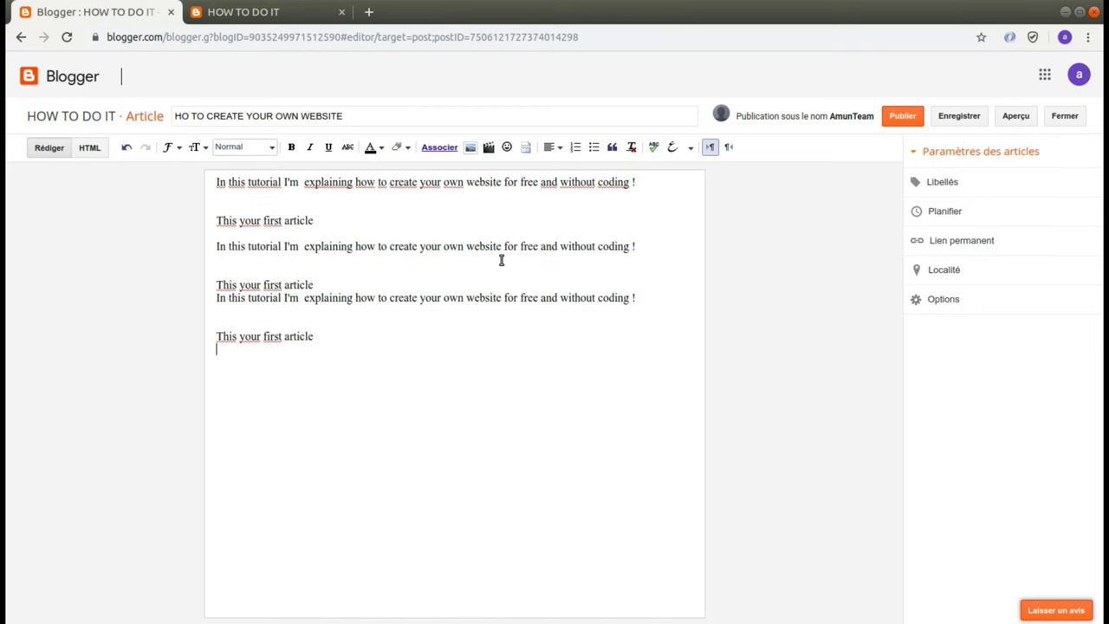
pyautogui.hotkey('ctrl', 'v')
pyautogui.hotkey('ctrl', 'v')
pyautogui.write("In this tutorial I'm  explaining how to create your own website for free and without coding !   This your first article")
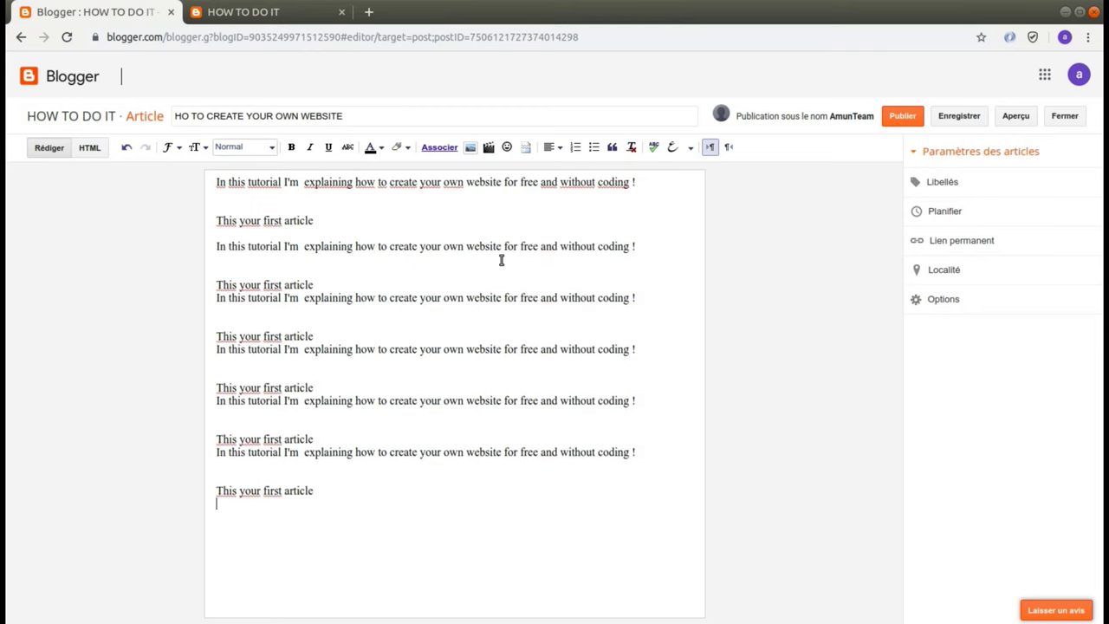
pyautogui.write("In this tutorial I'm  explaining how to create your own website for free and without coding !   This your first article")
pyautogui.write("In this tutorial I'm  explaining how to create your own website for free and without coding !   This your first article")
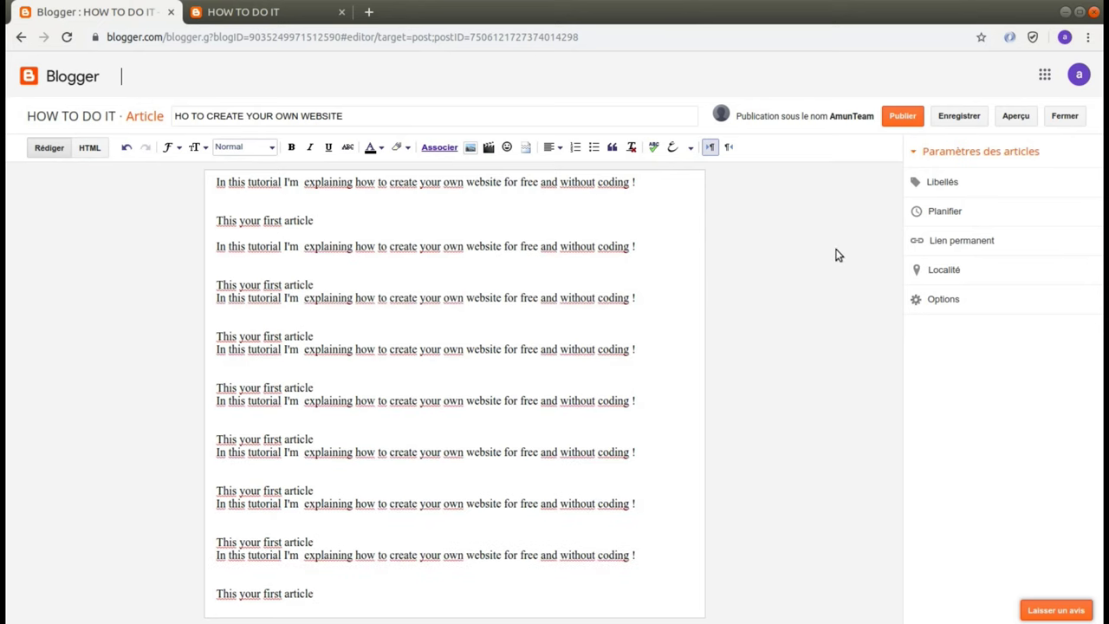
# Step: Save and publish the article, and reload the blog's public page in the other tab
pyautogui.click(958, 116)
pyautogui.click(903, 116)
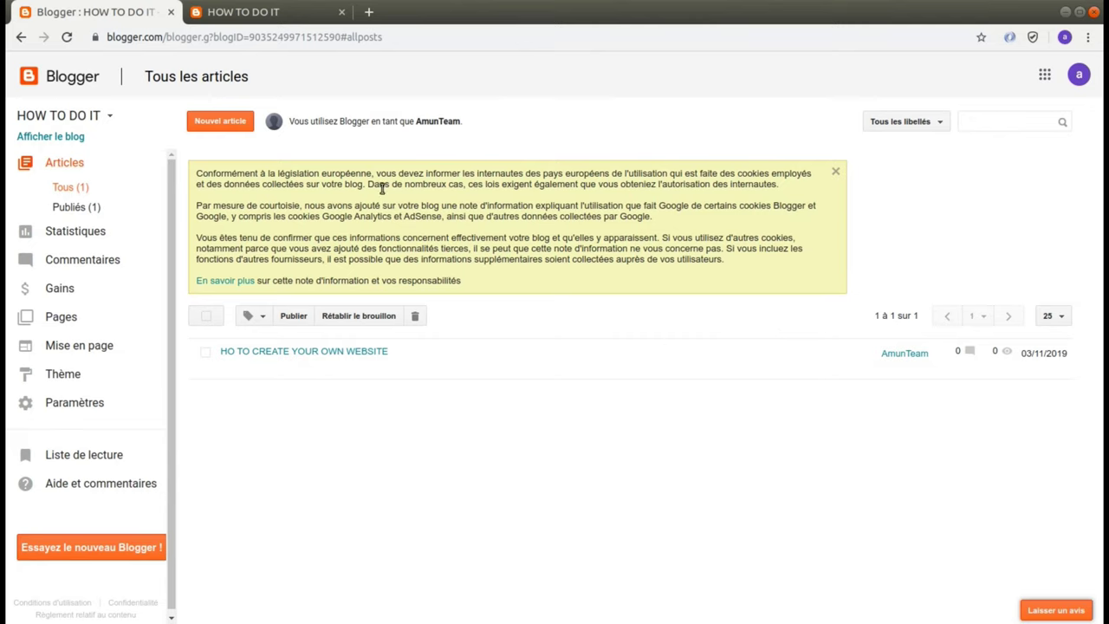
pyautogui.click(284, 19)
pyautogui.click(69, 38)
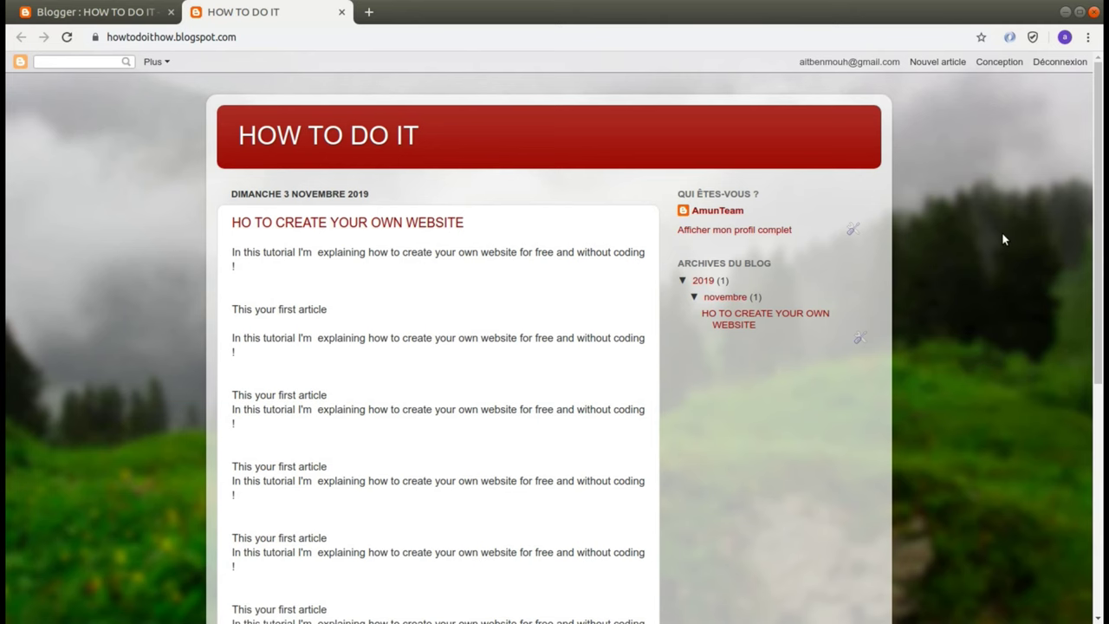
# Step: Collapse the 2019 entry in the blog archive and look through the published article down to its sharing options
pyautogui.moveTo(1100, 153); pyautogui.dragTo(1102, 111)
pyautogui.click(682, 281)
pyautogui.moveTo(1100, 169); pyautogui.dragTo(1102, 399)
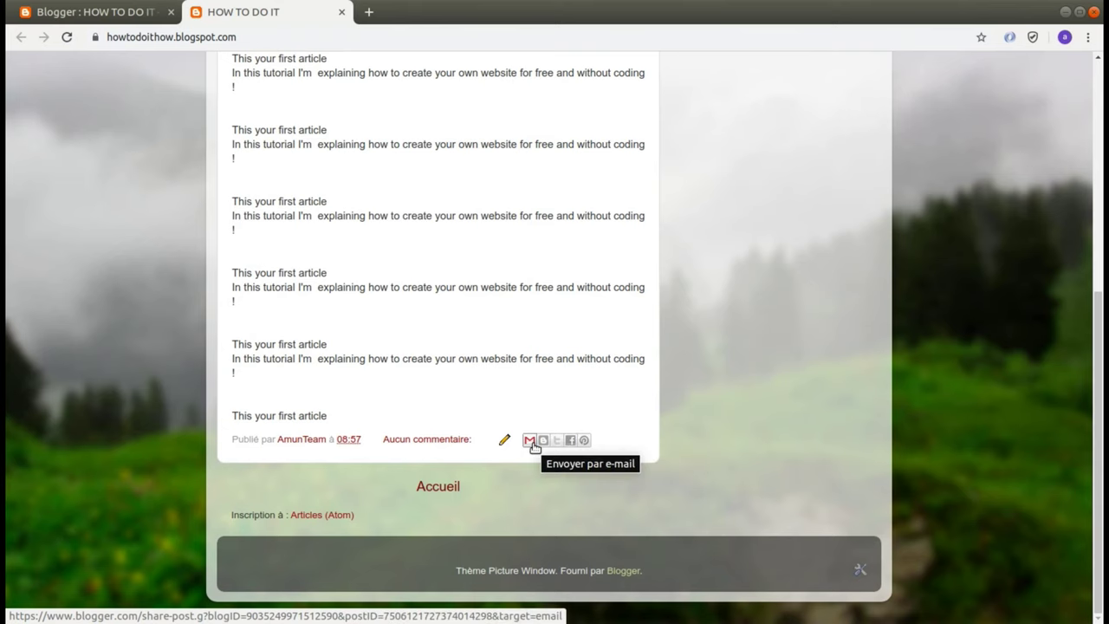
pyautogui.moveTo(1098, 450); pyautogui.dragTo(1103, 19)
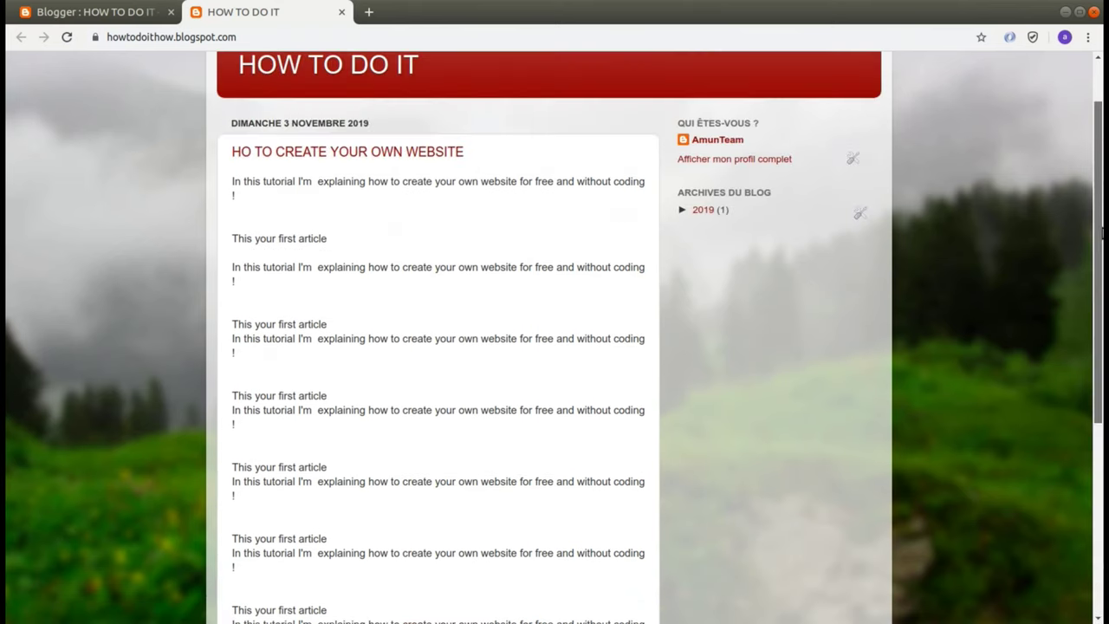